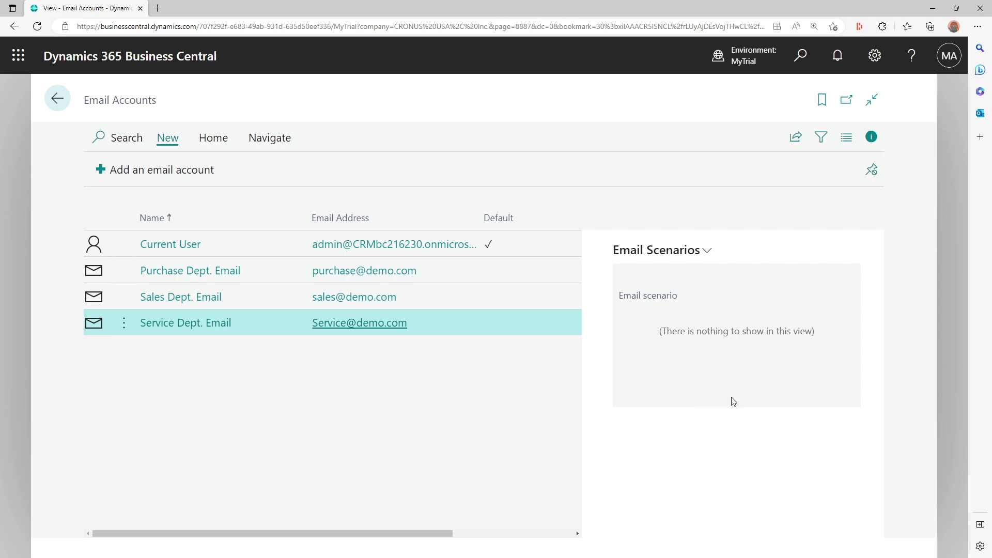
- Review the email accounts list and the SMTP settings of the Sales Dept. Email account
scroll(504, 308, "right", 3)
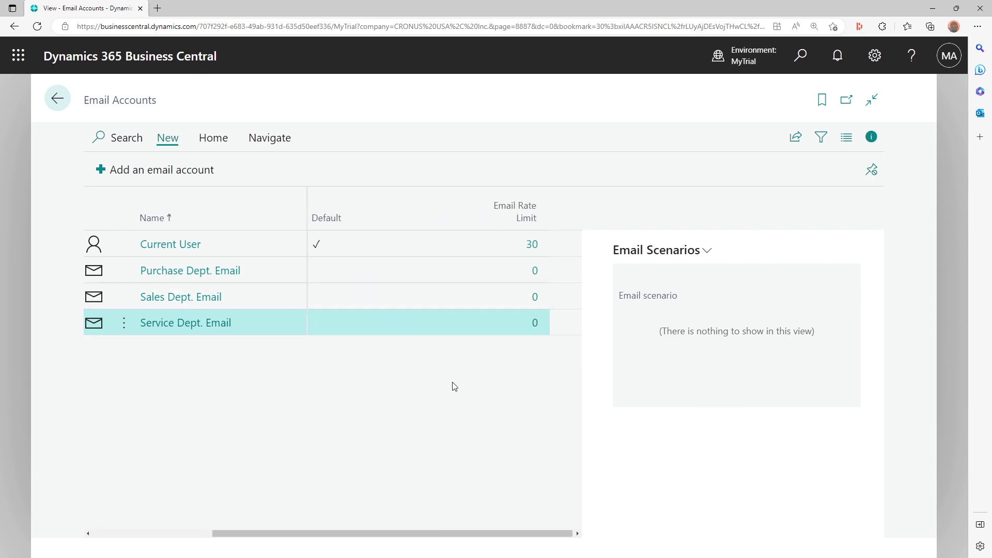
left_click_drag(375, 534, 164, 527)
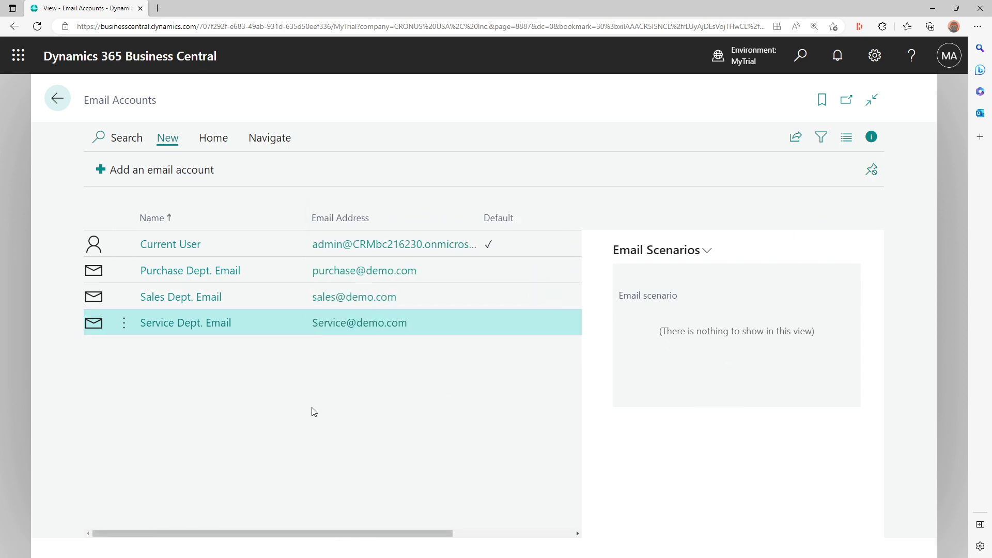
left_click(463, 286)
double_click(479, 283)
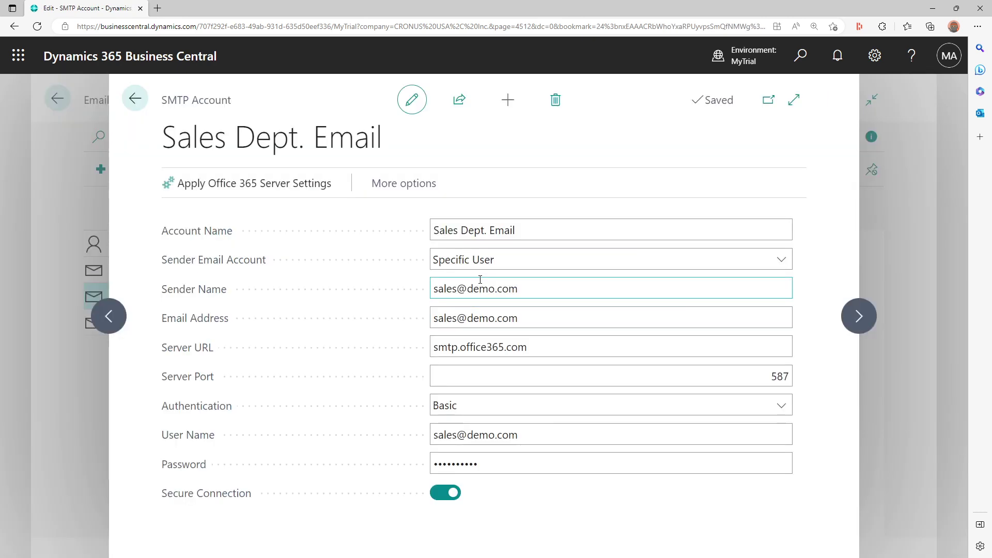
left_click(134, 100)
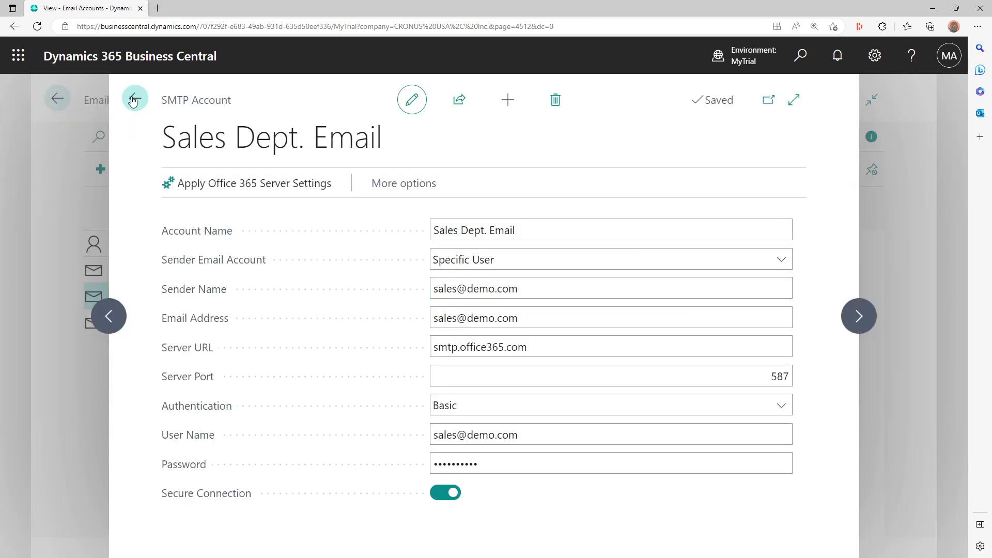
- Open the email scenario assignments and bring up an enlarged list of scenarios to assign to the Purchase Dept. Email account
left_click(444, 274)
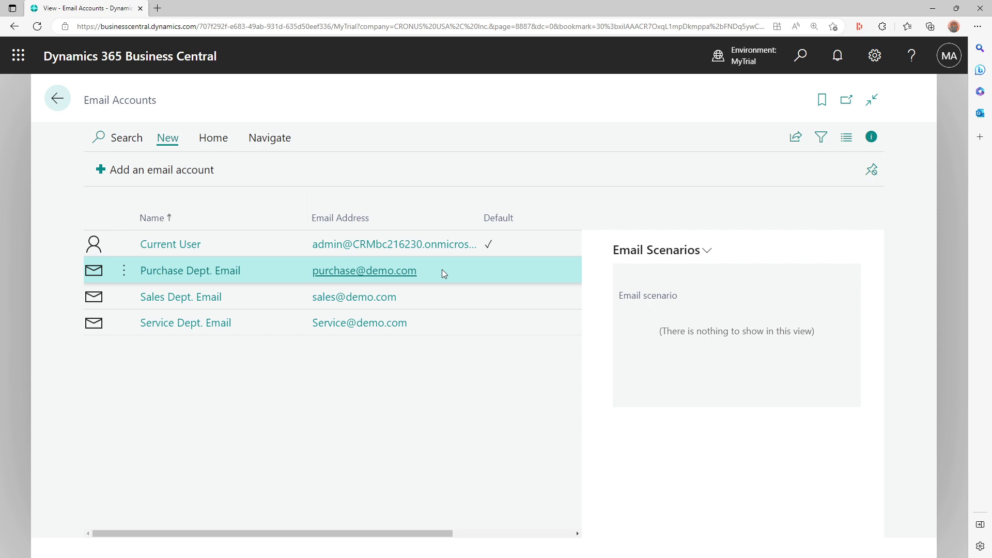
left_click(258, 143)
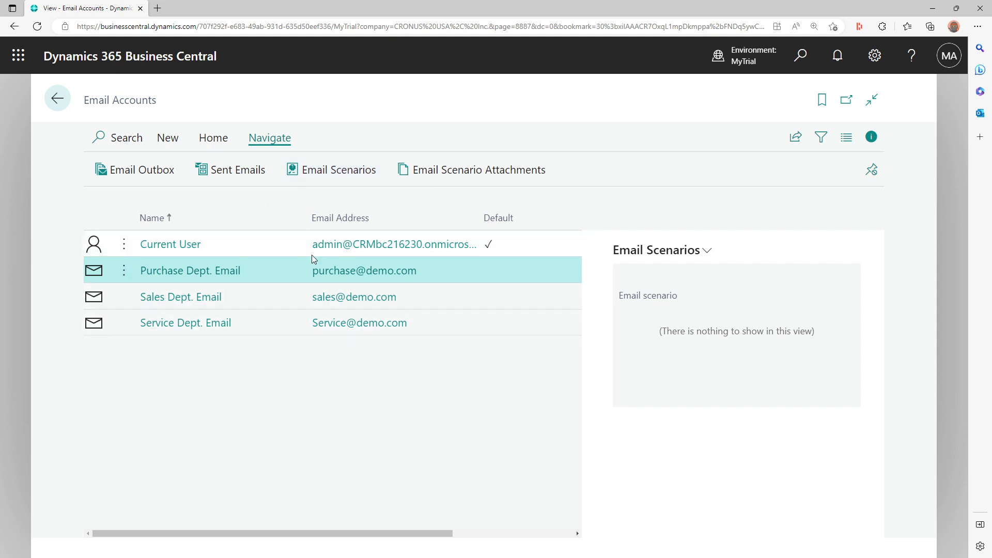
left_click(358, 165)
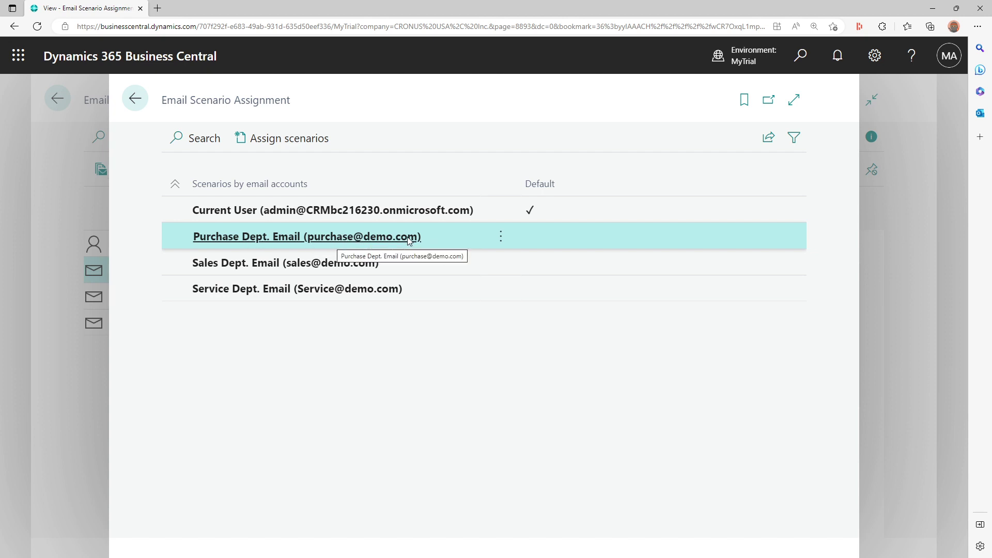
left_click(311, 151)
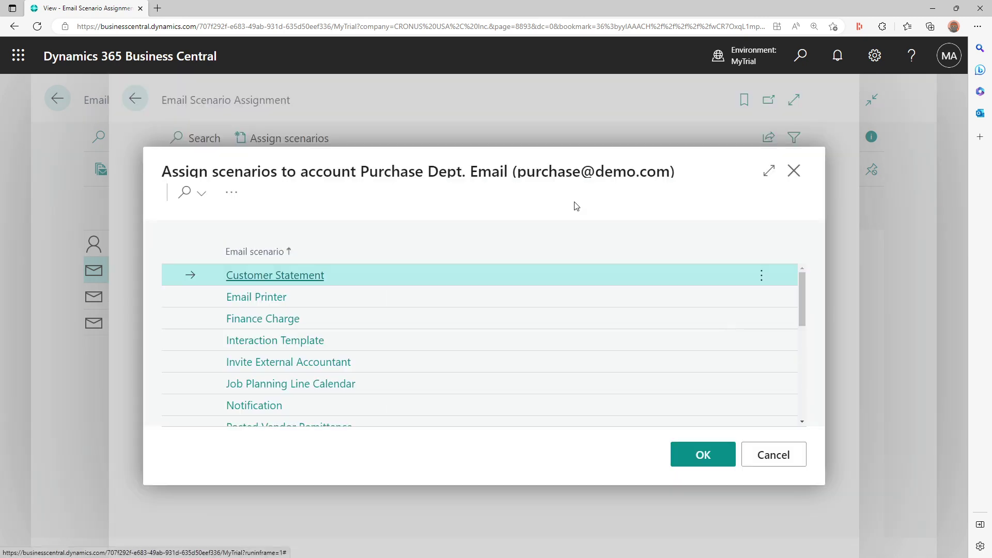
mouse_move(803, 281)
left_mouse_down()
mouse_move(801, 408)
mouse_move(815, 274)
left_mouse_up()
left_click(769, 172)
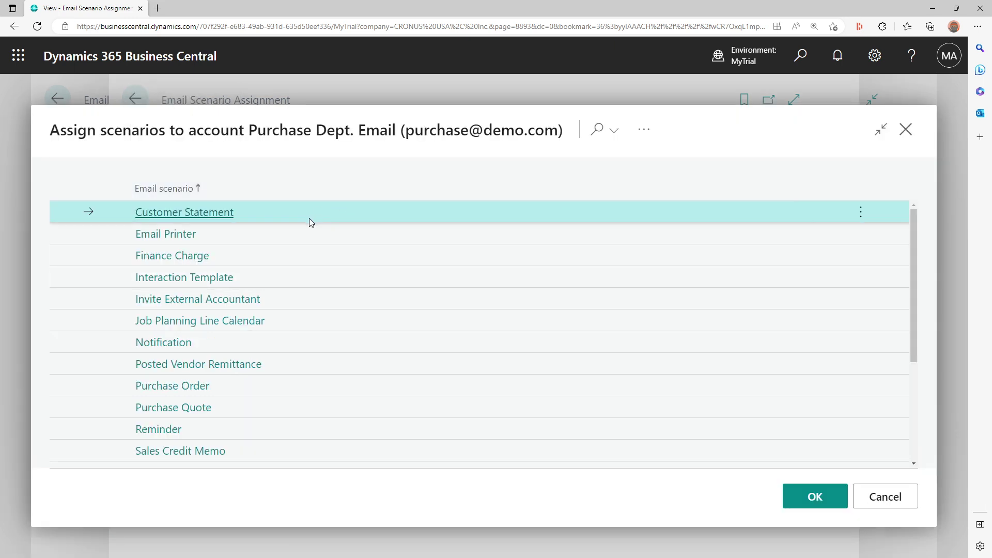
- Assign the Purchase Order and Purchase Quote scenarios to the Purchase Dept. Email account
left_click(302, 241)
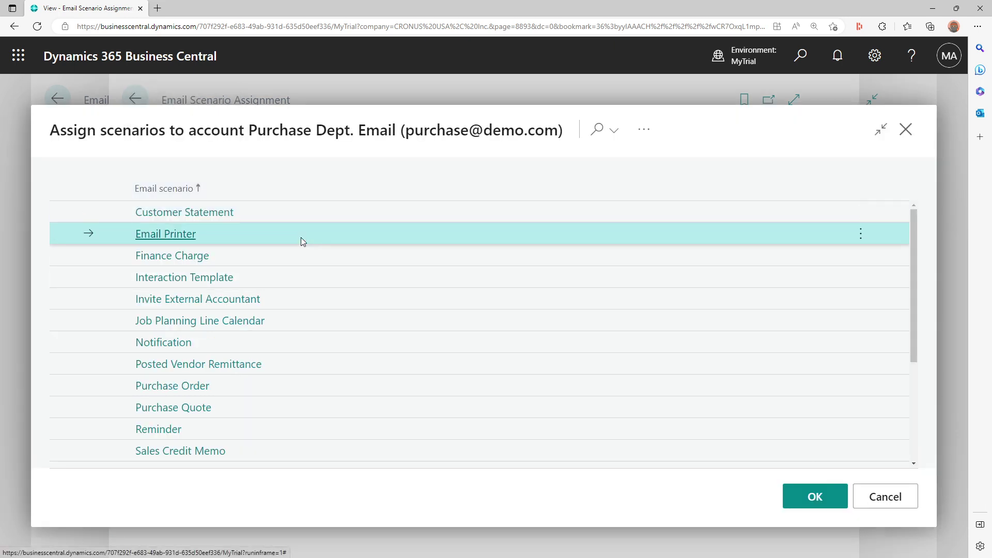
key("Down")
key("Down")
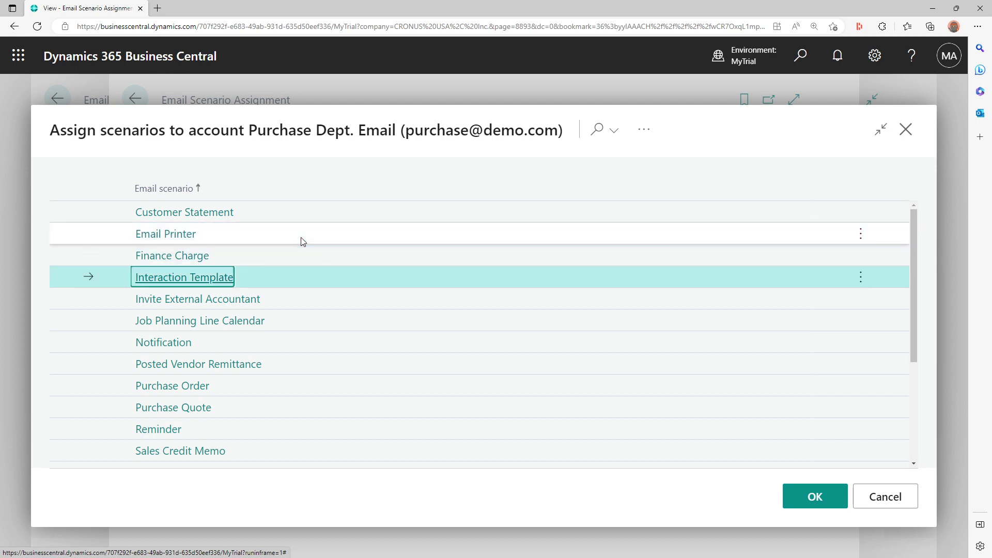
key("Down")
key("Down")
key("Down")
key("Down")
key("Down")
key("Down")
key("Down")
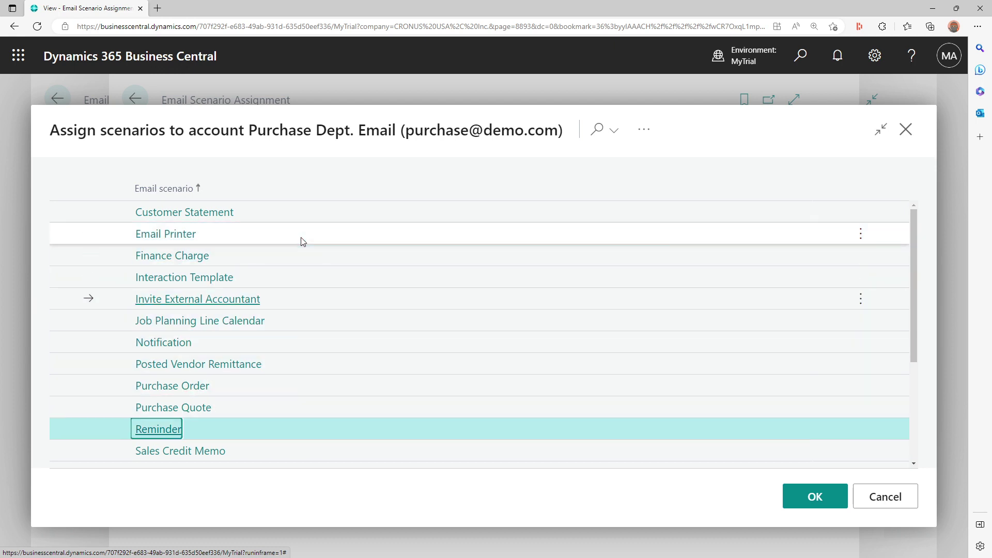
key("Up")
key("Up")
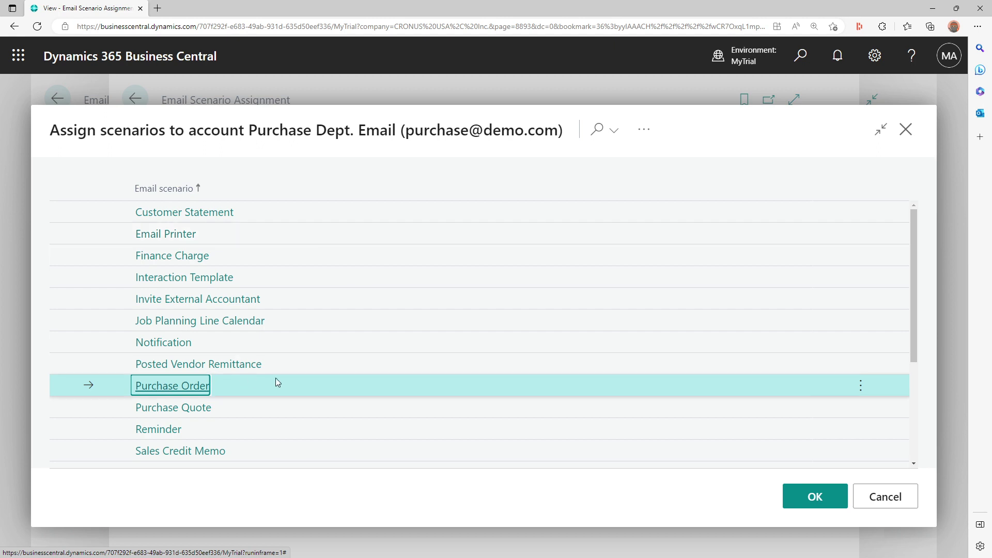
left_click(249, 409, "shift")
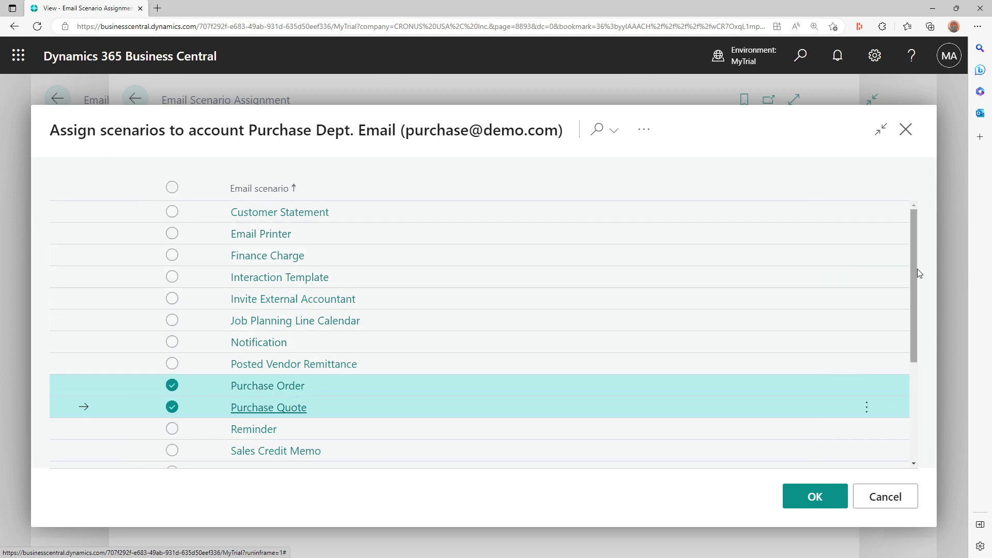
left_click_drag(913, 266, 908, 344)
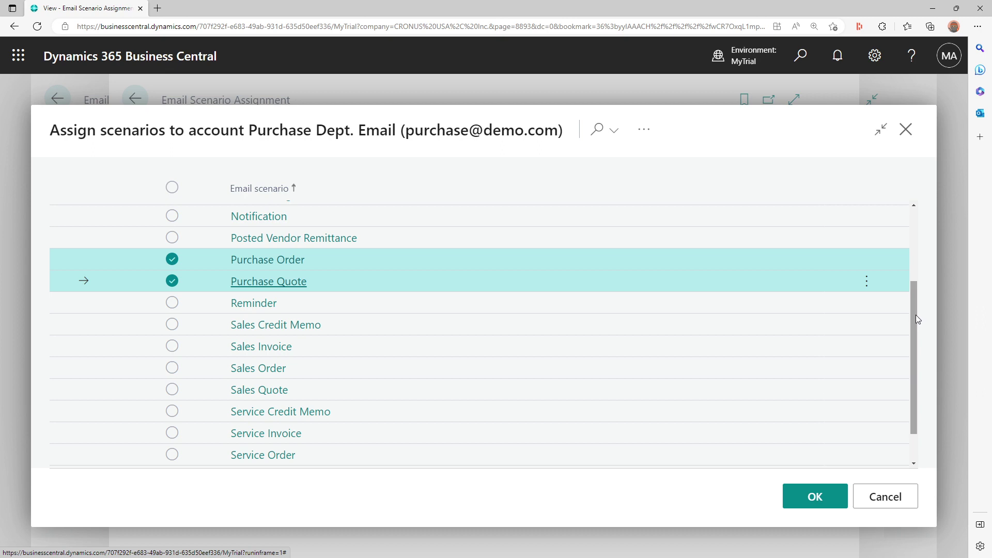
left_click_drag(915, 314, 929, 237)
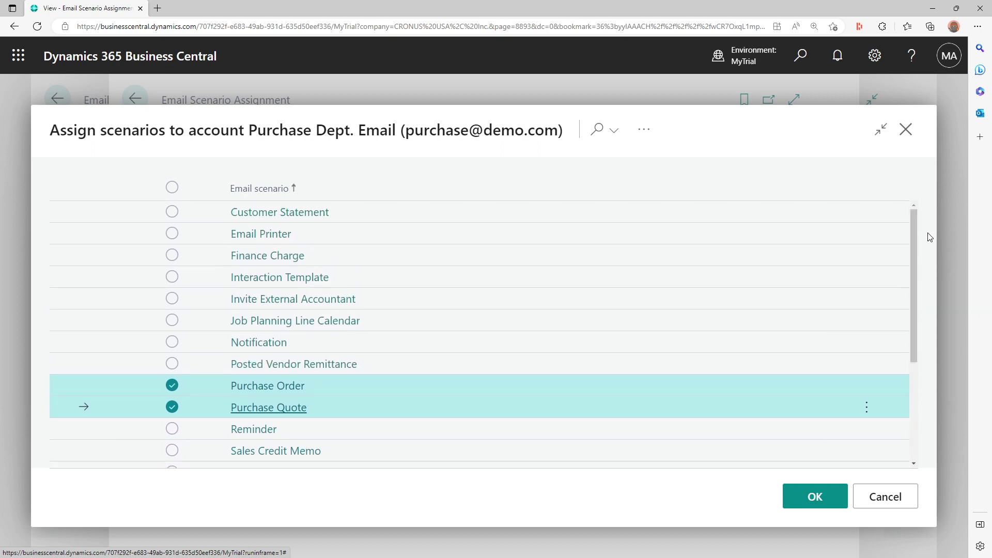
left_click(800, 496)
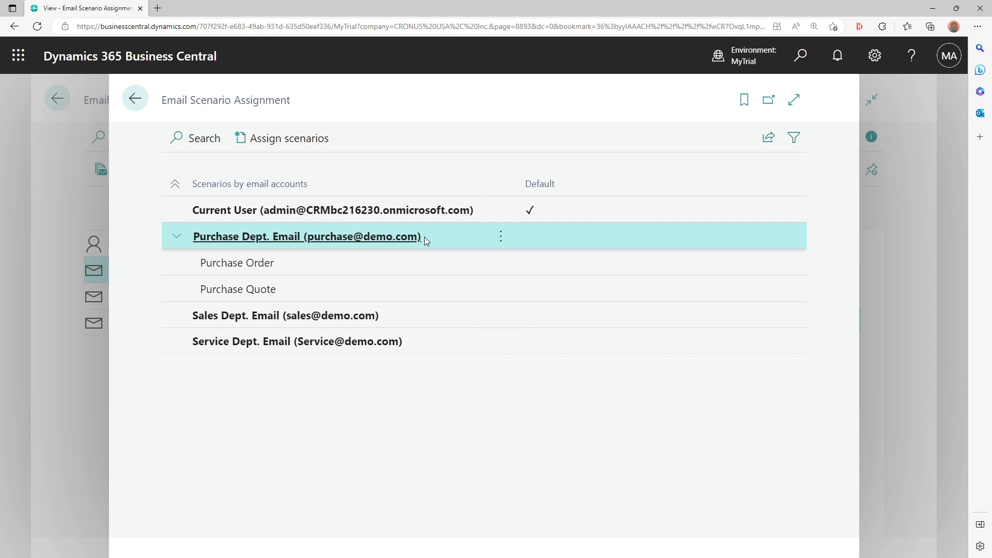
- Assign the Sales Credit Memo, Sales Invoice, Sales Order and Sales Quote scenarios to the Sales Dept. Email account
left_click(421, 311)
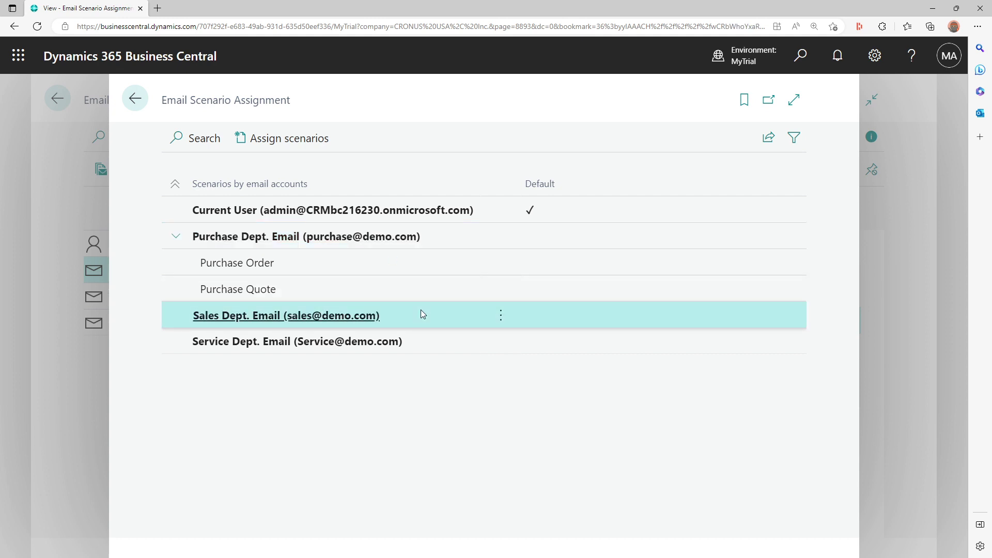
left_click(315, 147)
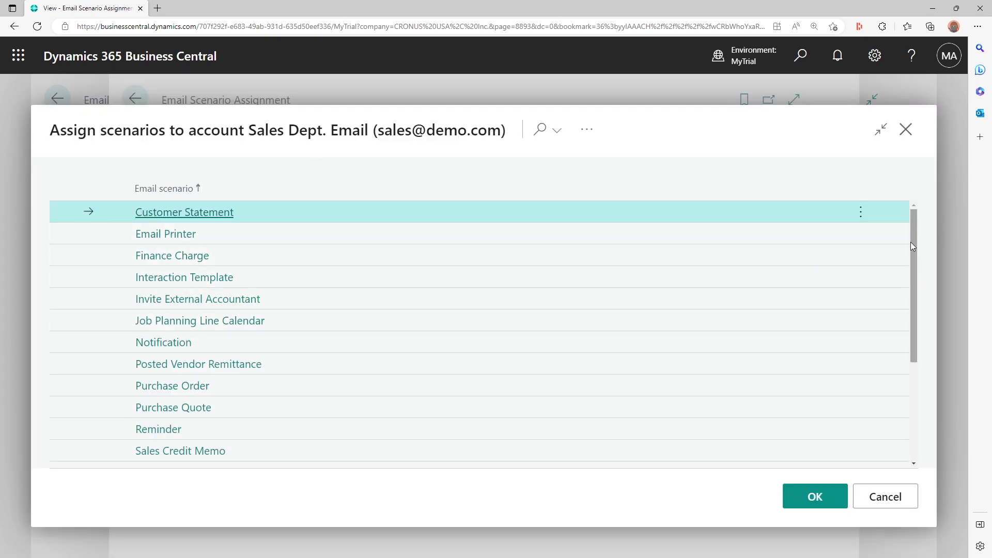
left_click_drag(911, 241, 897, 341)
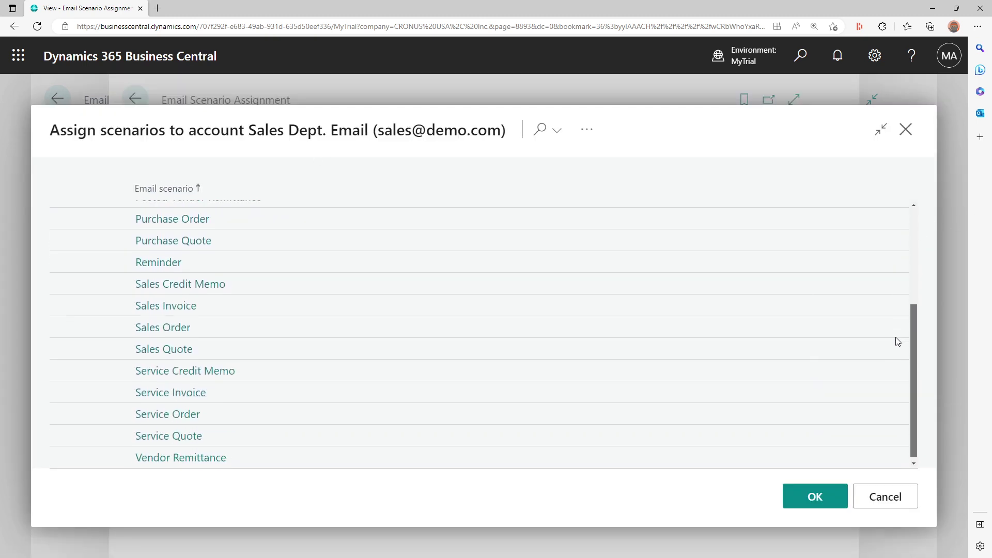
left_click(492, 290)
left_click(482, 305, "ctrl")
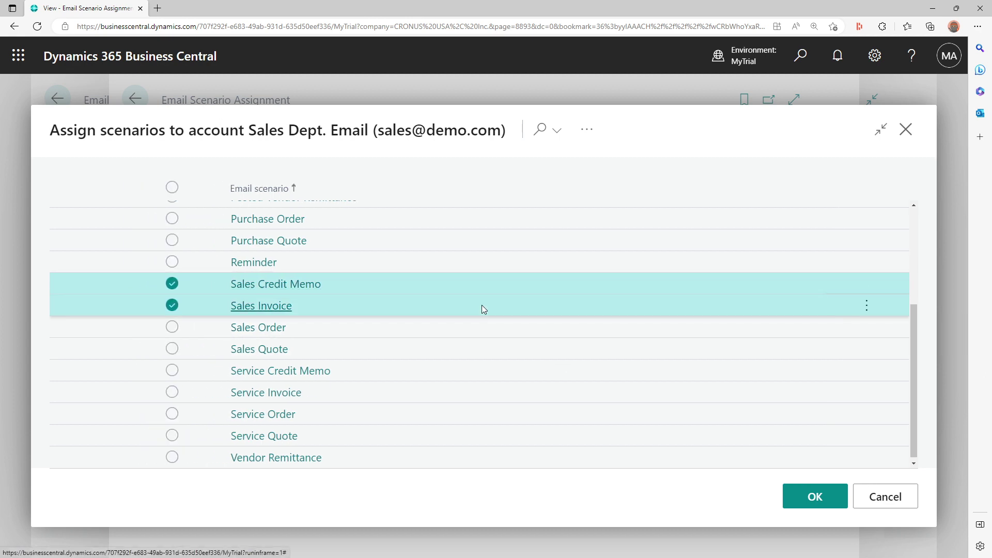
left_click(509, 323, "ctrl")
left_click(535, 346, "ctrl")
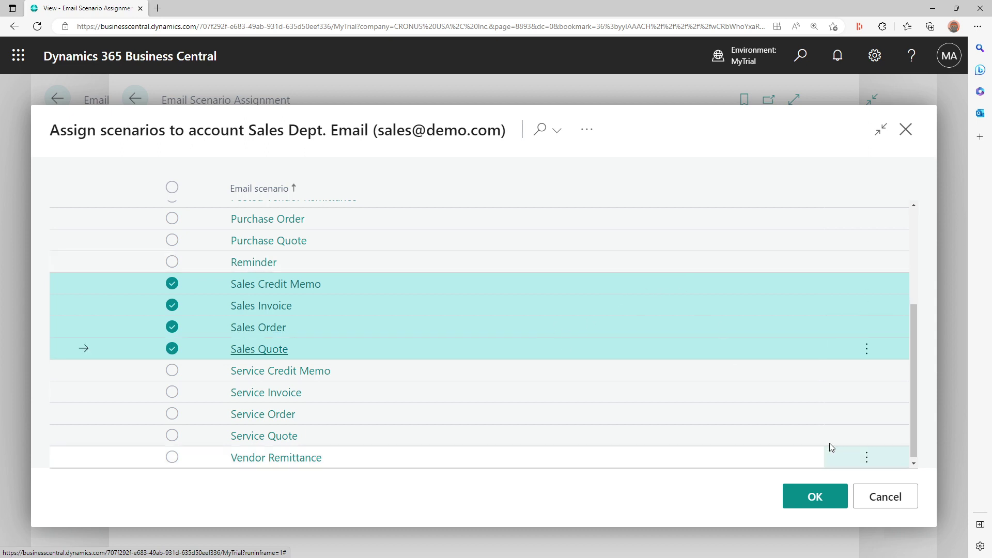
left_click(816, 496)
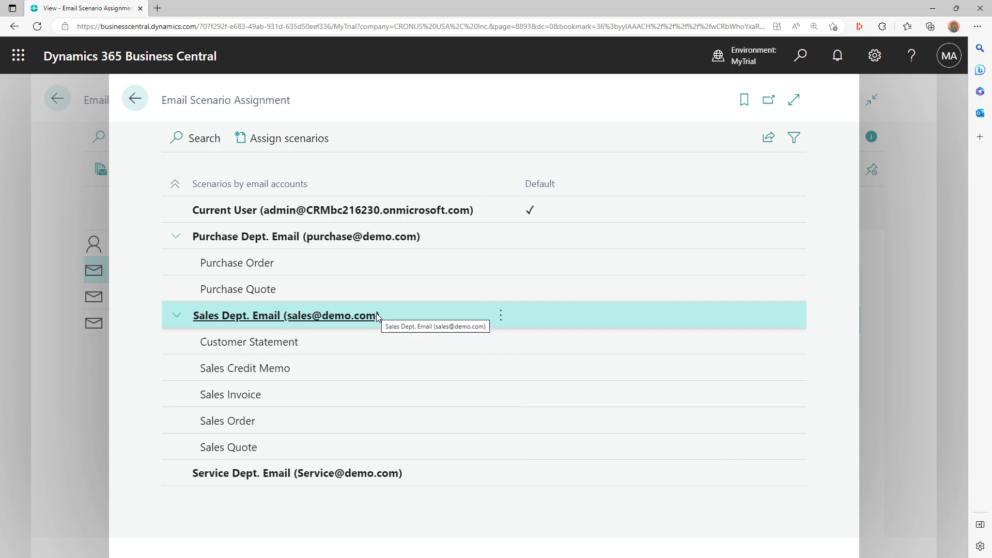
- Assign the Service Credit Memo, Service Invoice, Service Order and Service Quote scenarios to the Service Dept. Email account
left_click(353, 473)
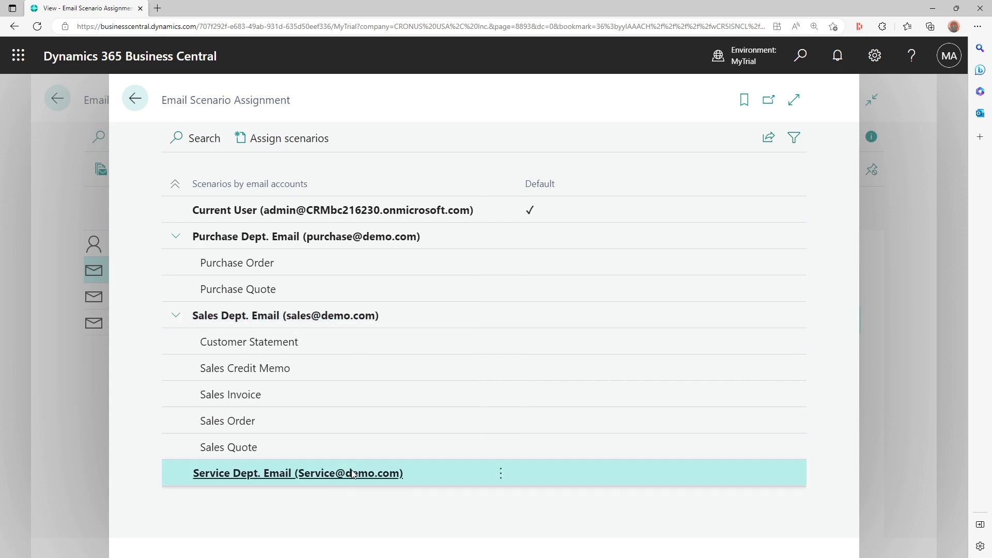
left_click(292, 141)
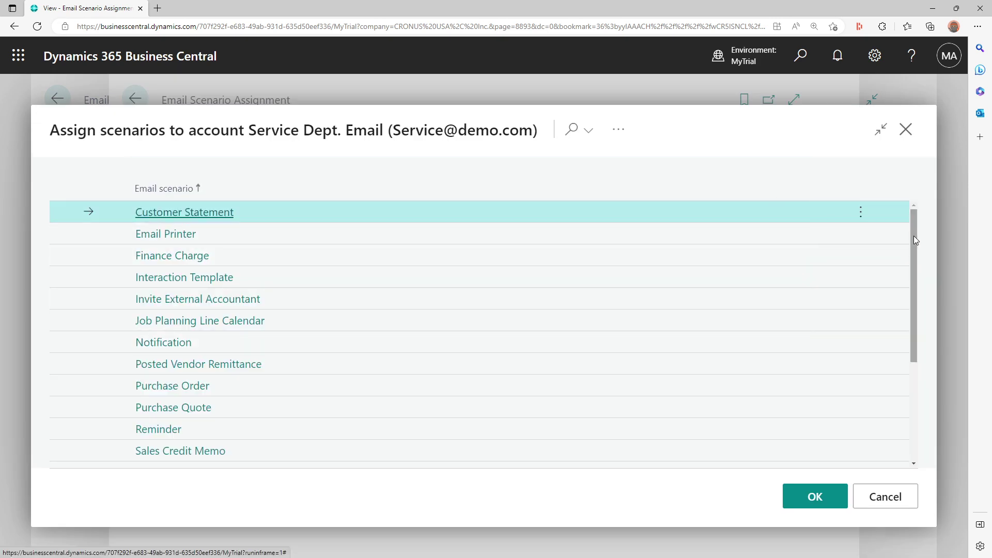
left_click_drag(913, 236, 904, 417)
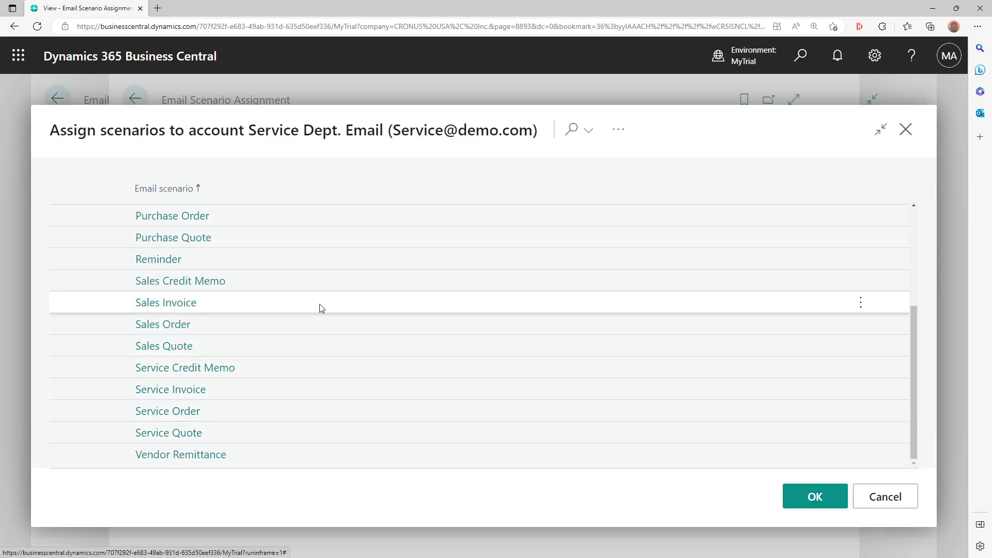
left_click(282, 371)
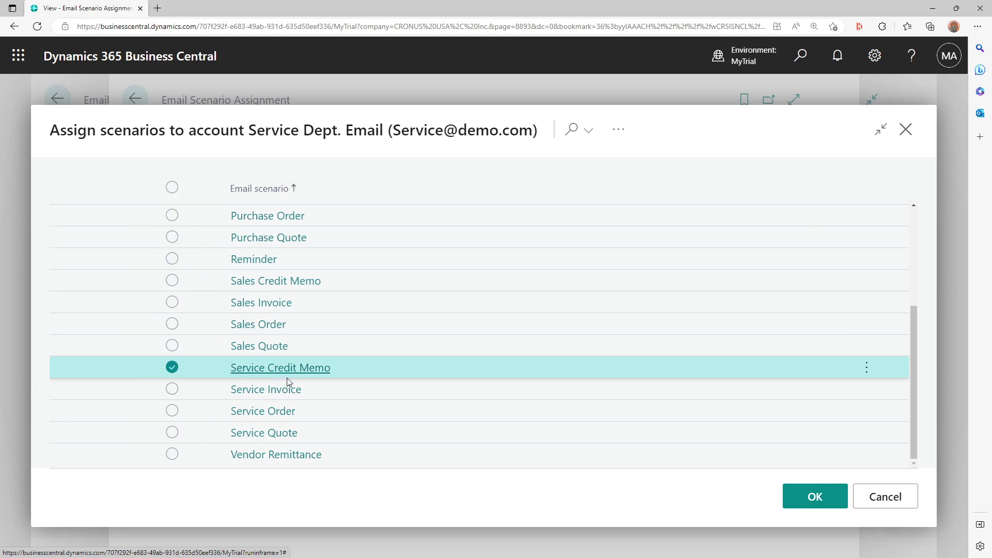
left_click(339, 391)
left_click(339, 412)
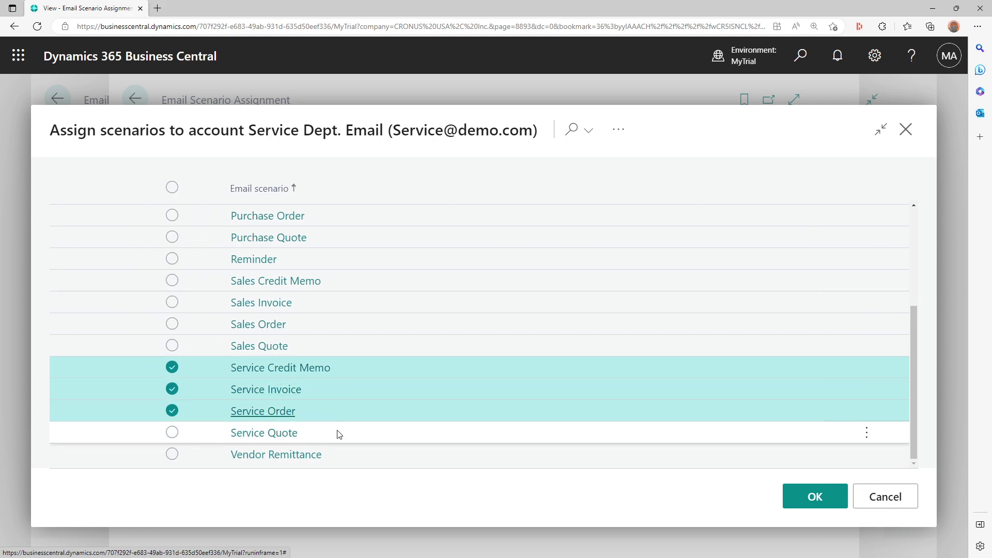
left_click(337, 432)
left_click(820, 508)
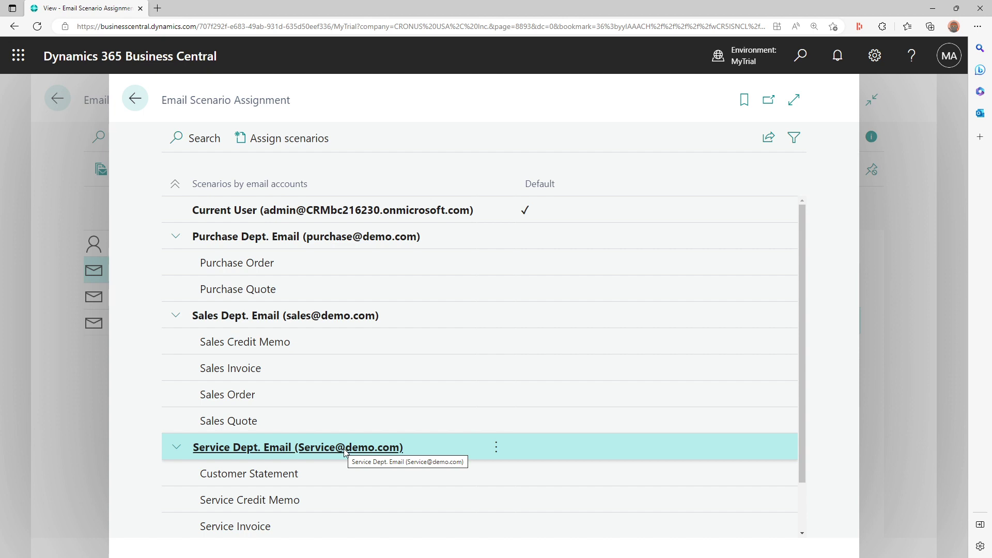
- Review which scenarios can still be assigned to the Service Dept. Email account, and close the list without assigning any
left_click(298, 145)
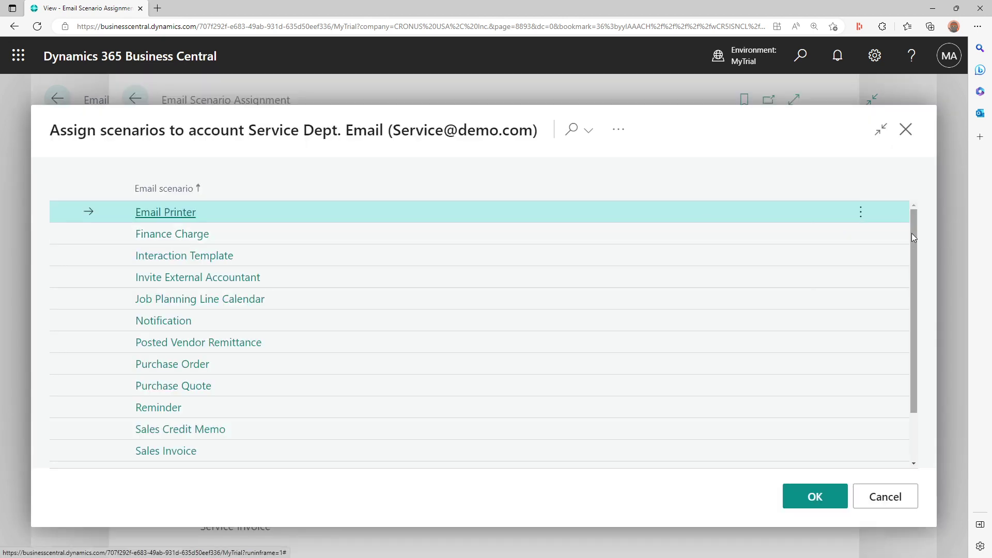
left_click_drag(912, 233, 910, 344)
scroll(569, 232, "up", 3)
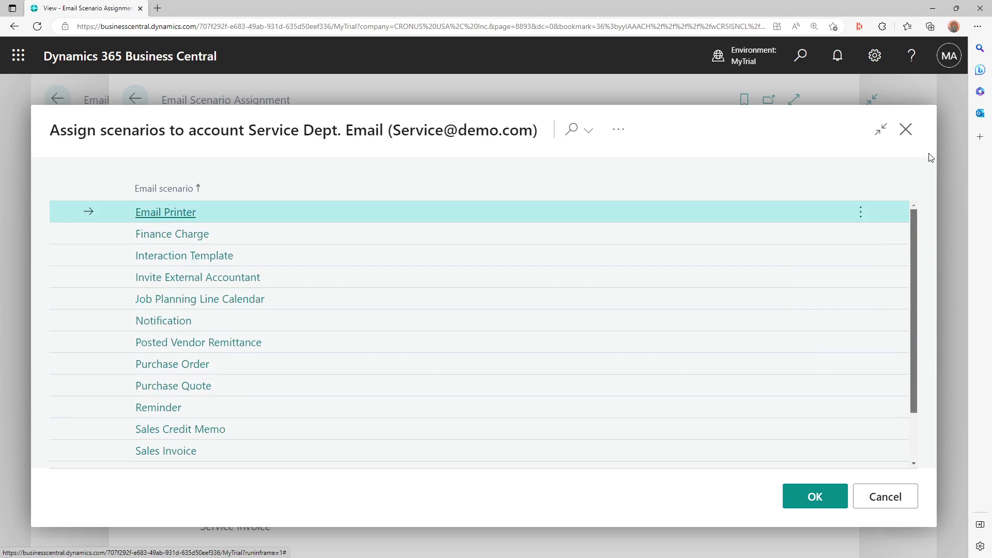
left_click(305, 361)
left_click(335, 390)
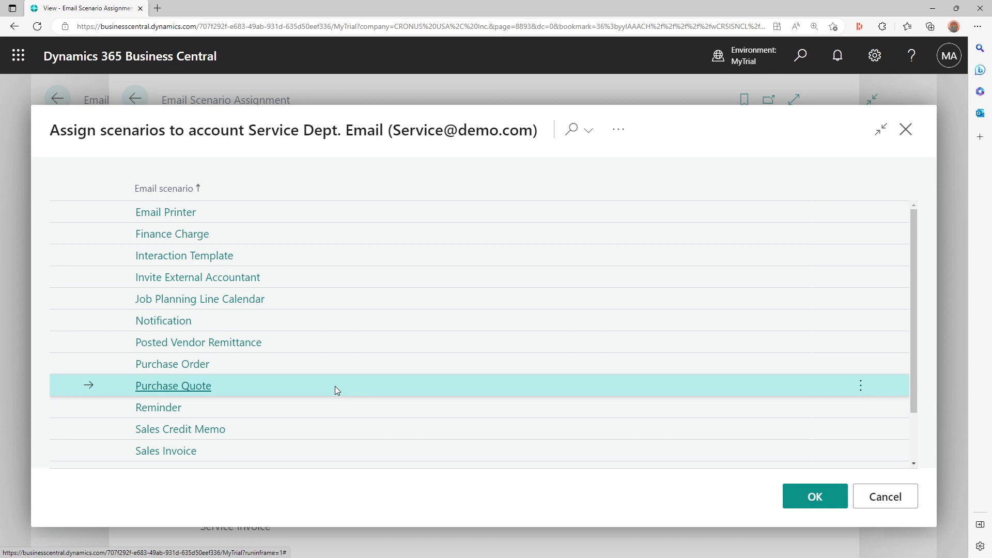
left_click(885, 496)
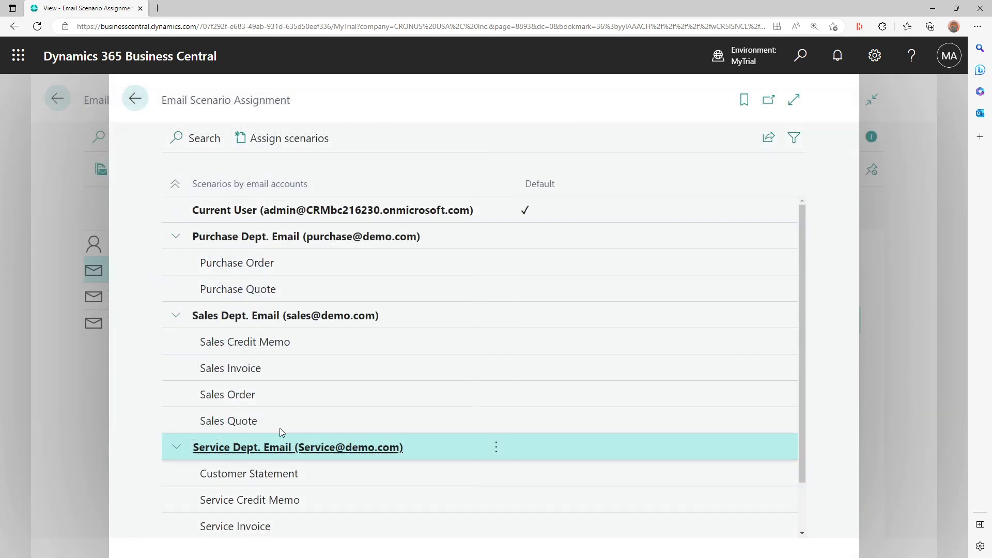
- Compare the actions offered for the assigned Sales Order scenario with those for the Sales Dept. Email account
left_click(270, 396)
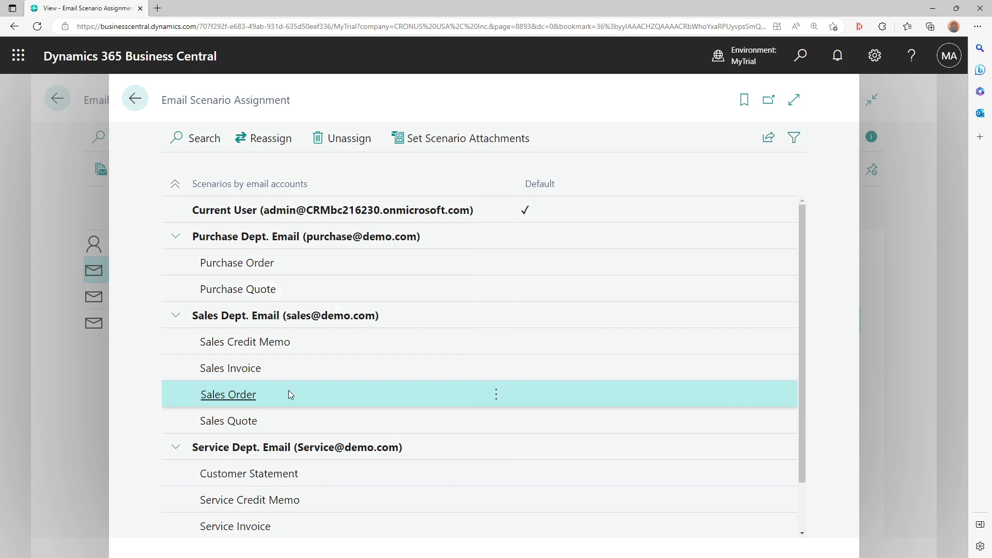
left_click(320, 321)
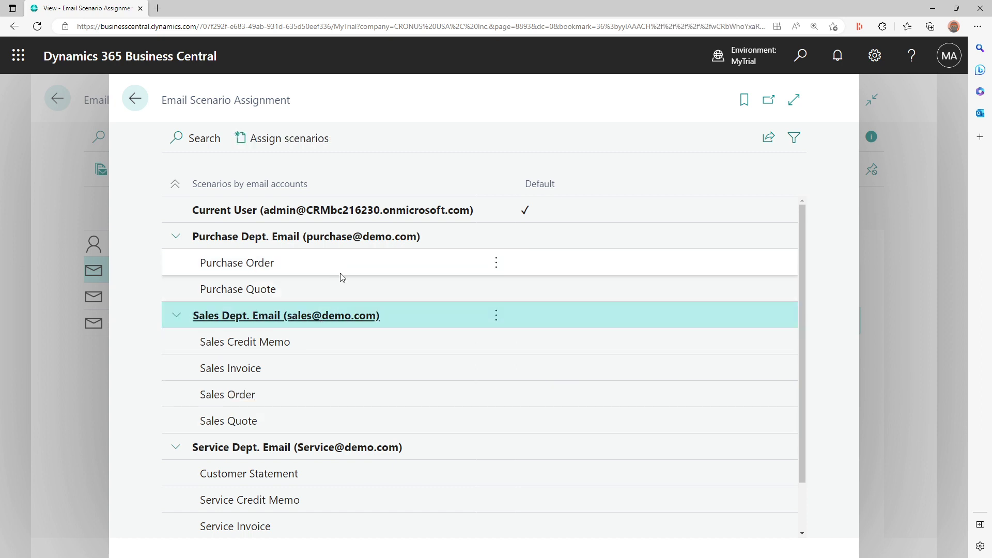
- Assign the Sales Order scenario to the Purchase Dept. Email account
left_click(396, 243)
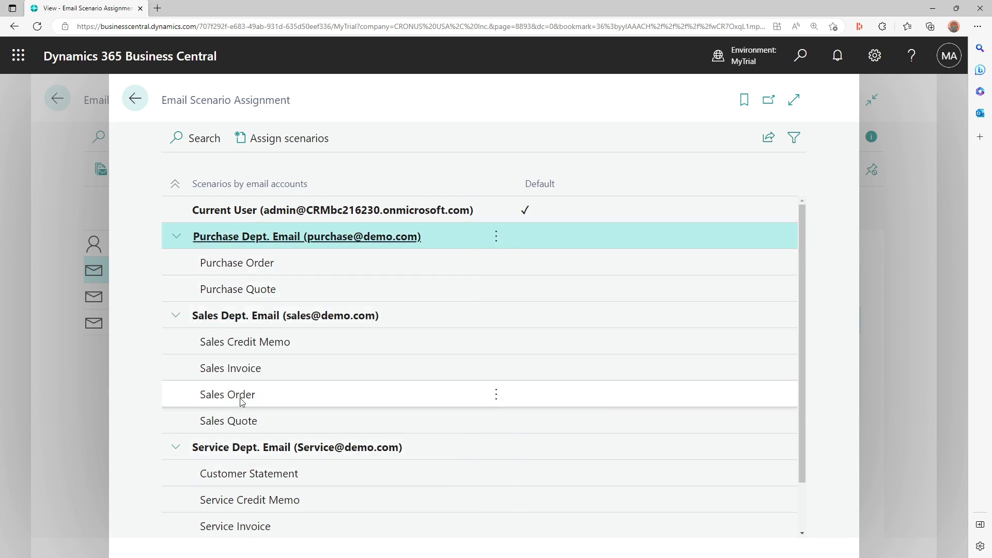
left_click(312, 142)
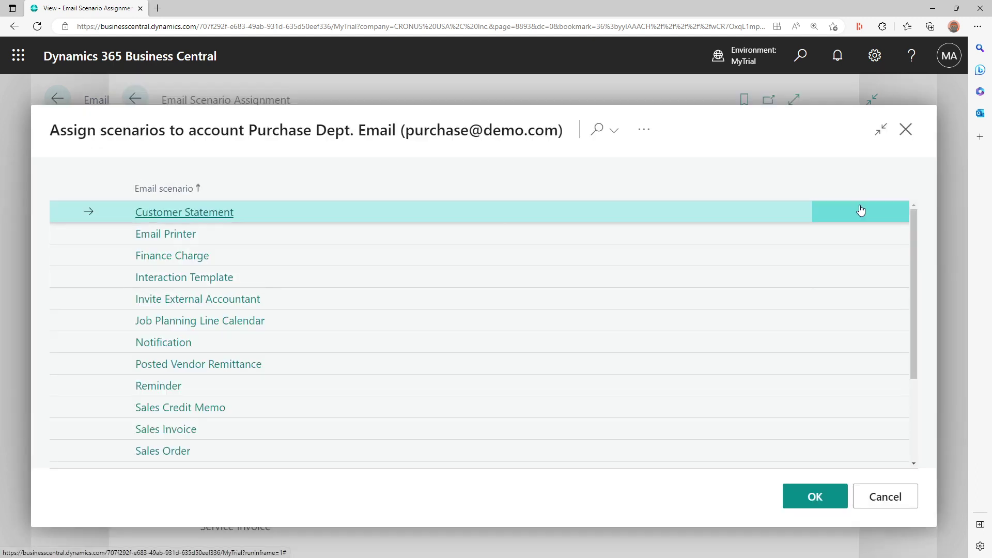
left_click_drag(911, 247, 908, 319)
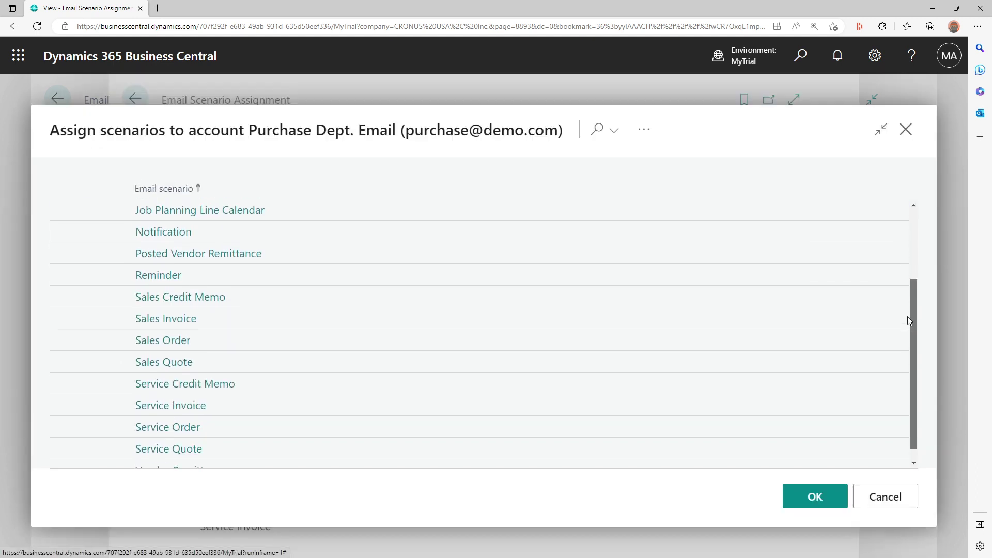
left_click(450, 347)
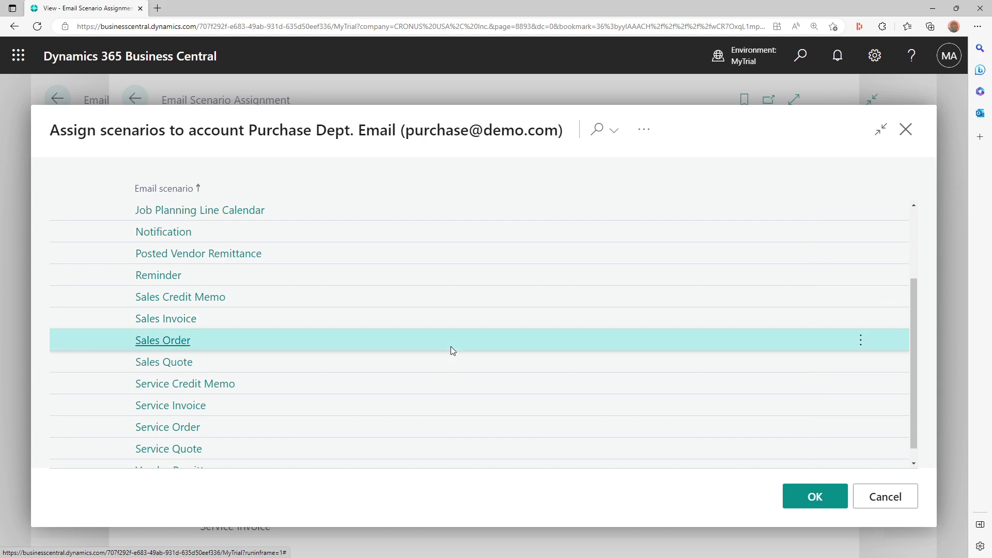
left_click(816, 496)
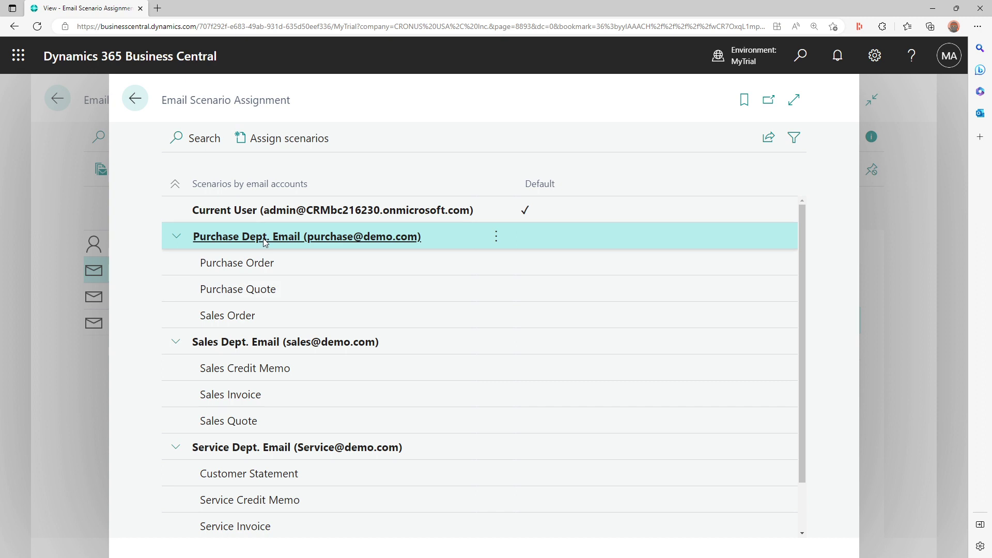
- Reassign the Sales Order scenario from the Purchase Dept. Email account to the Sales Dept. Email account
left_click(291, 313)
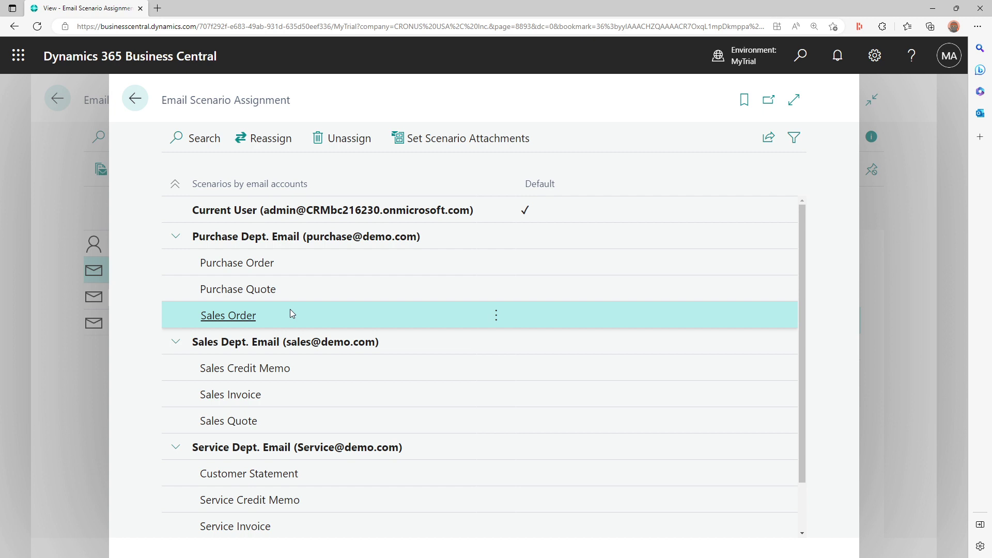
left_click(496, 315)
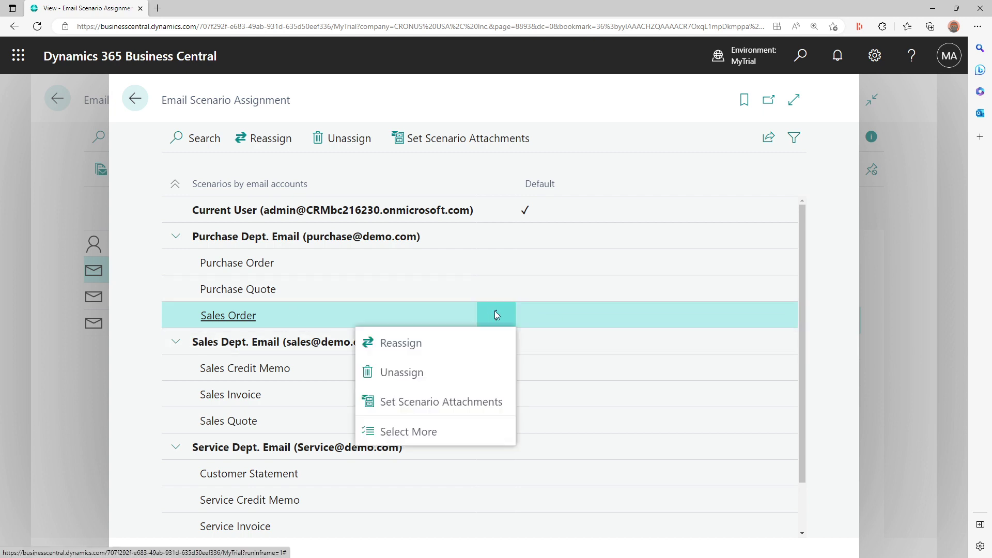
left_click(441, 349)
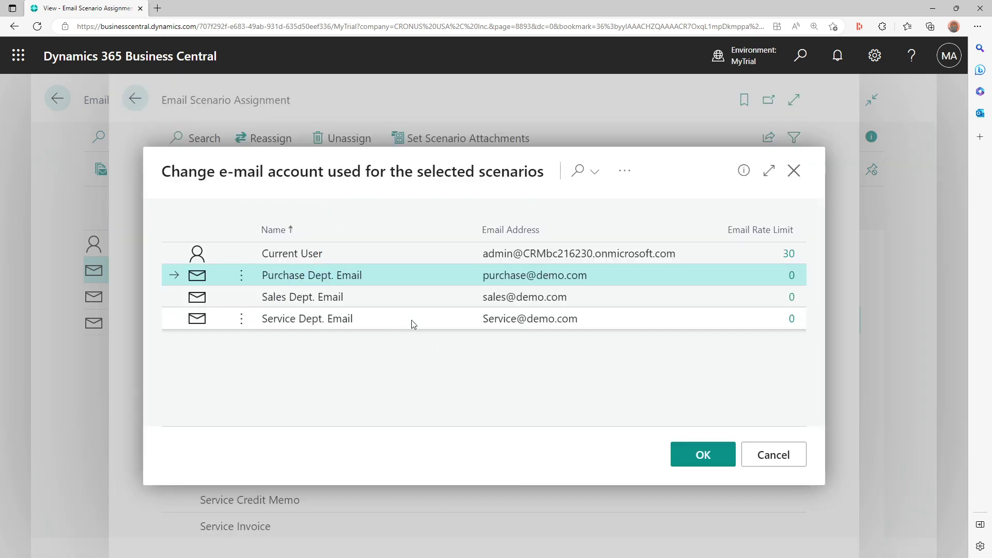
left_click(399, 297)
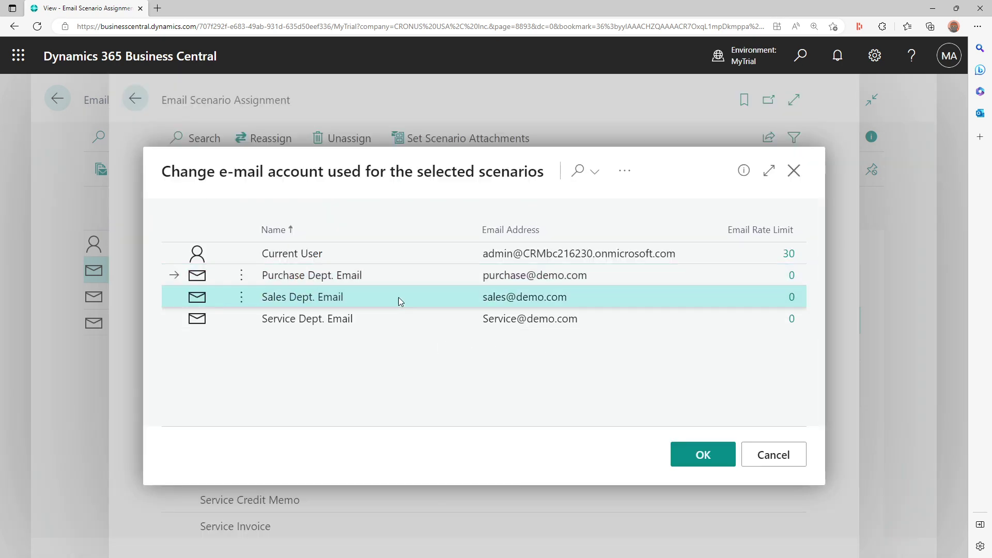
left_click(726, 460)
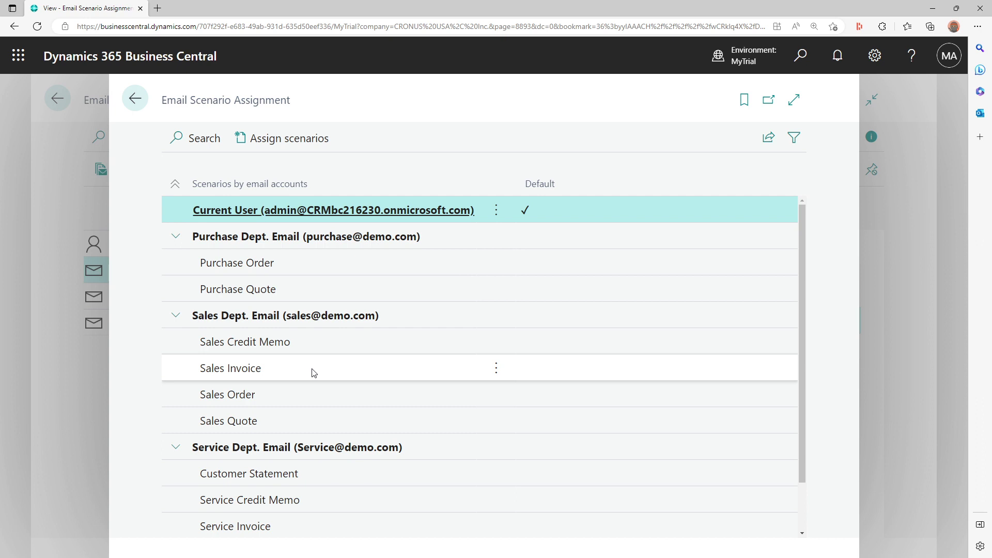
- Check the scenarios listed for the Sales Dept. Email account in Email Accounts, and return to the home page
left_click(139, 102)
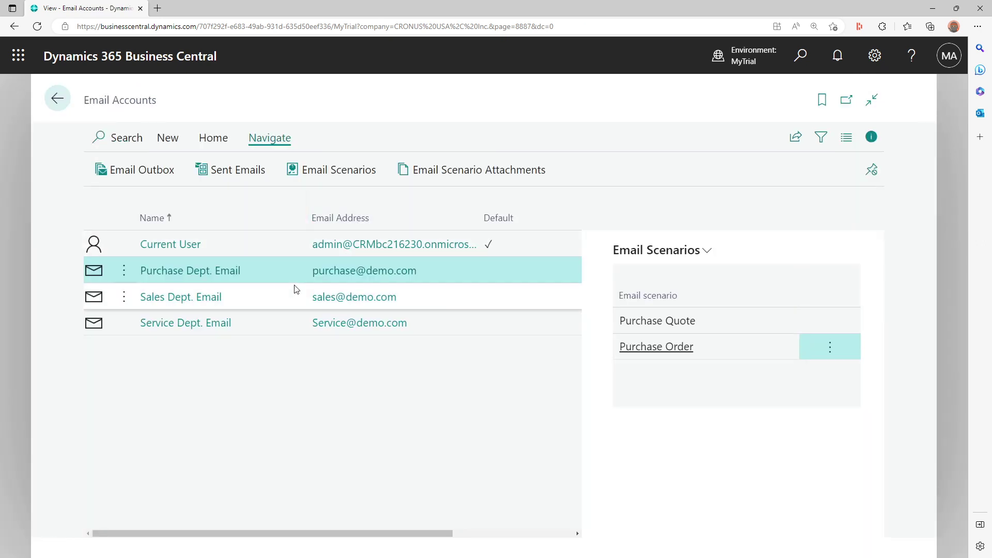
left_click(274, 297)
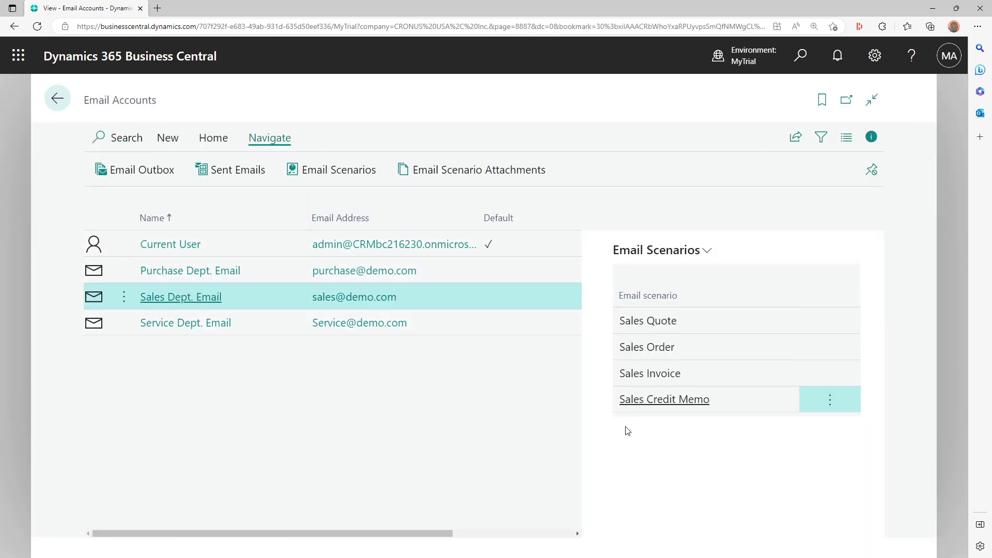
left_click(59, 99)
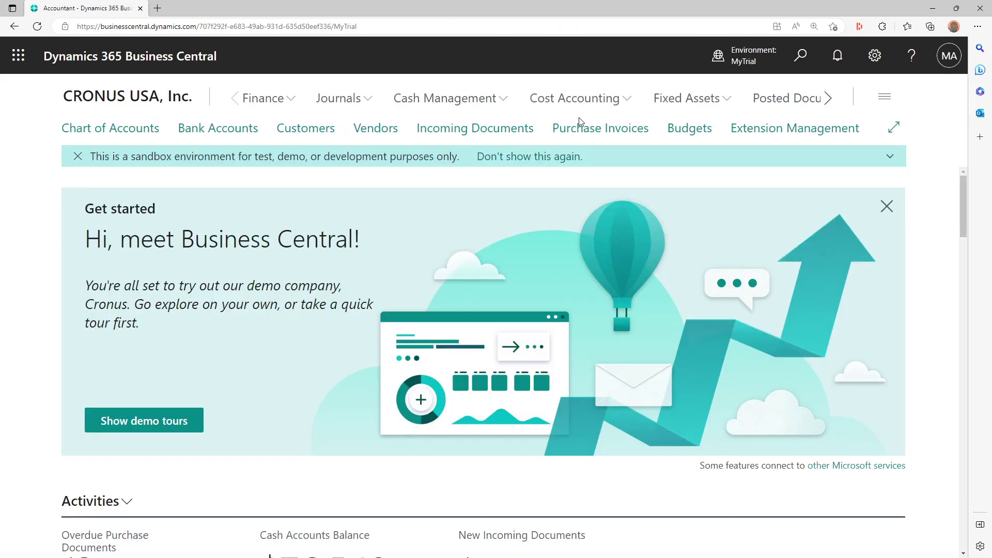
- Search for "sales order" and open the Sales Orders list
left_click(806, 61)
type("sales ")
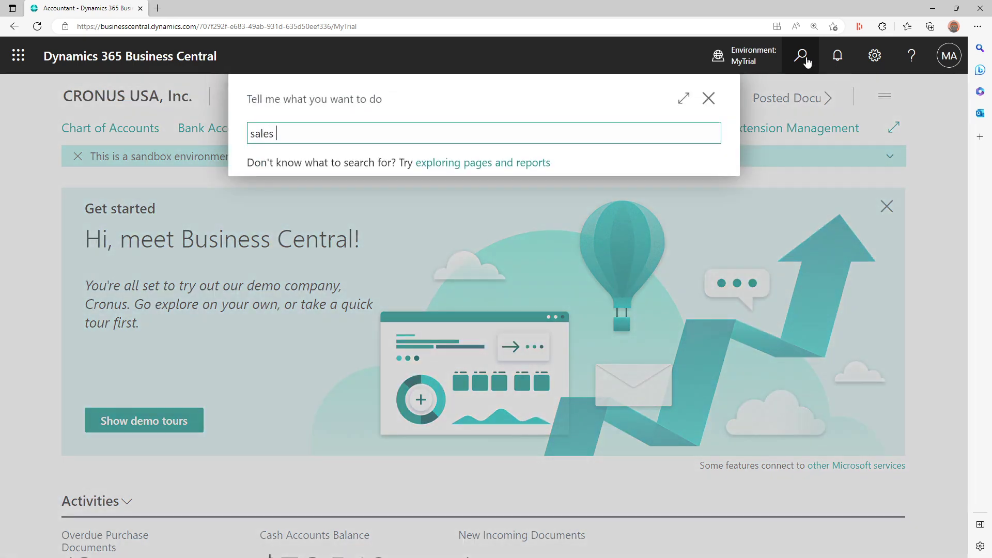
type("order")
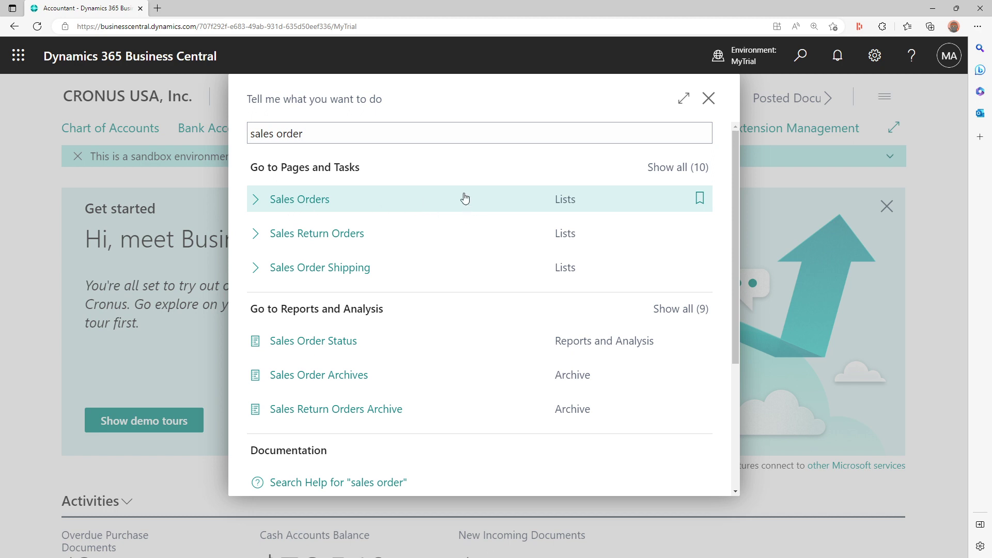
left_click(336, 202)
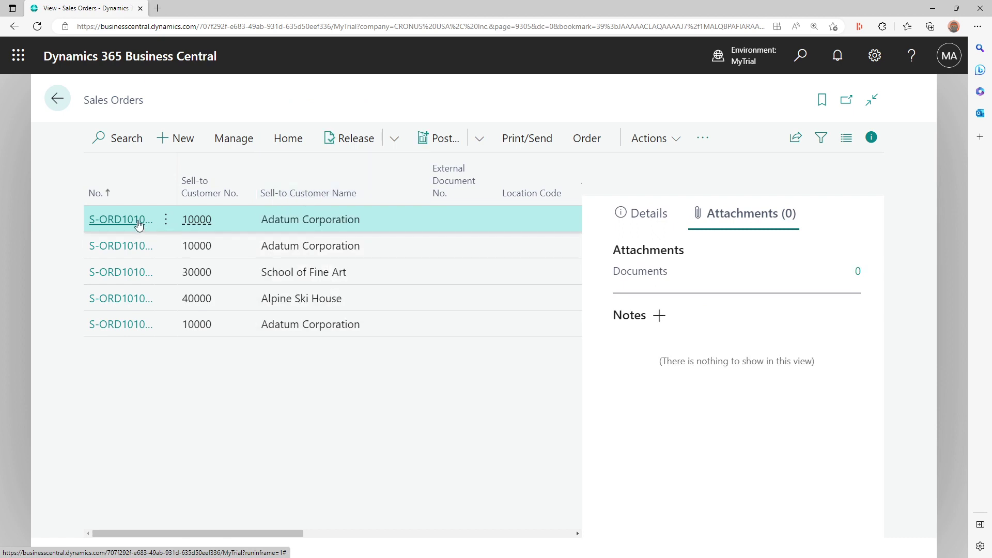
- Keep the action bar pinned open and create an email confirmation for the first Adatum Corporation sales order
left_click(588, 140)
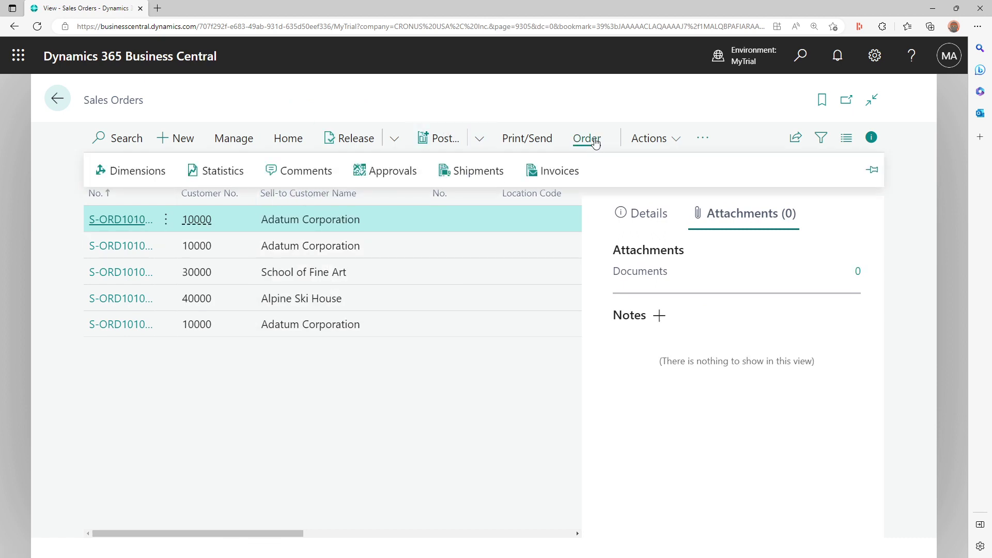
left_click(872, 172)
left_click(663, 148)
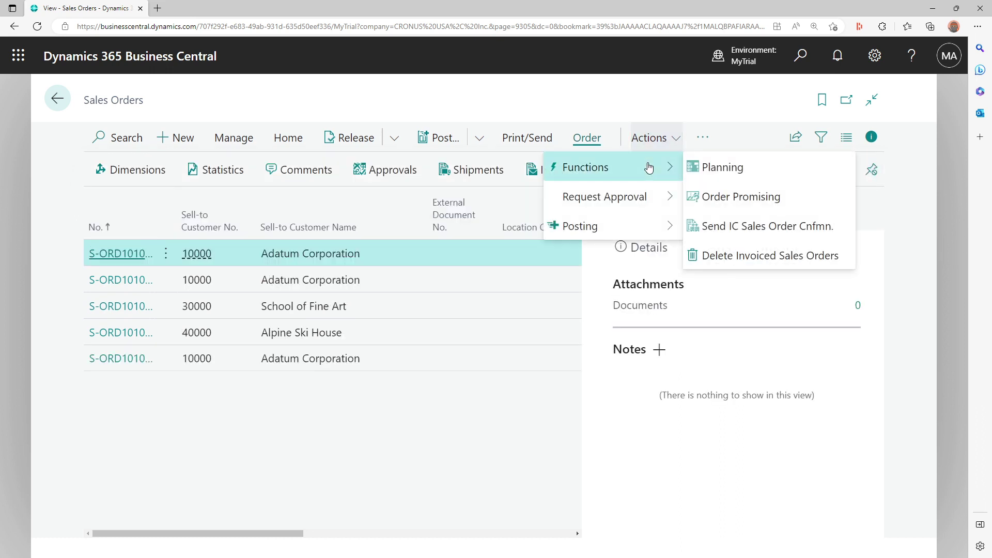
mouse_move(662, 227)
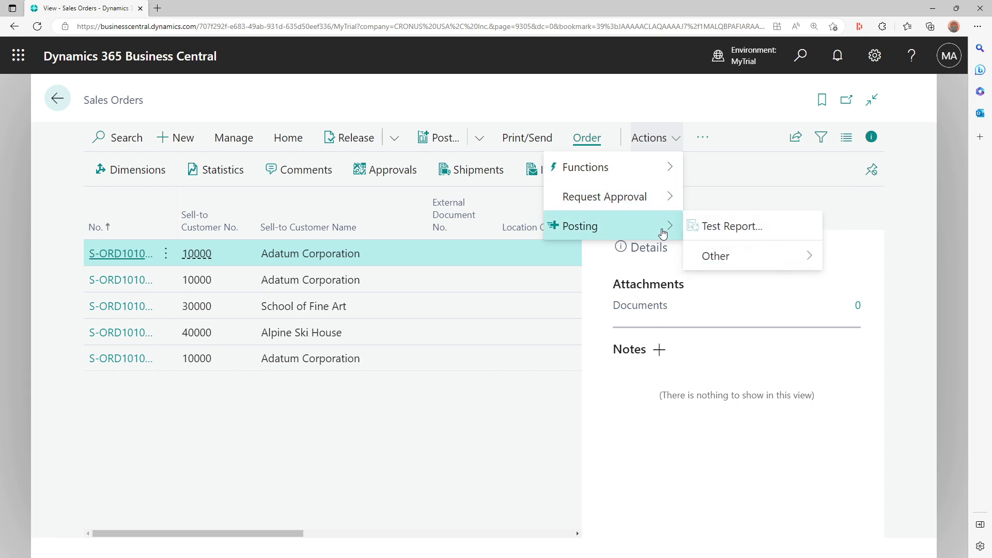
mouse_move(751, 272)
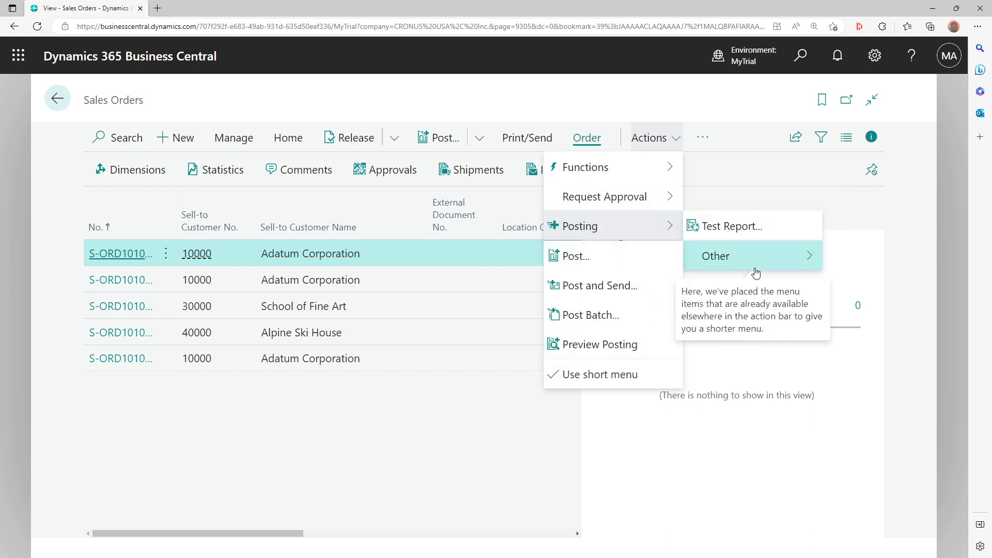
left_click(521, 141)
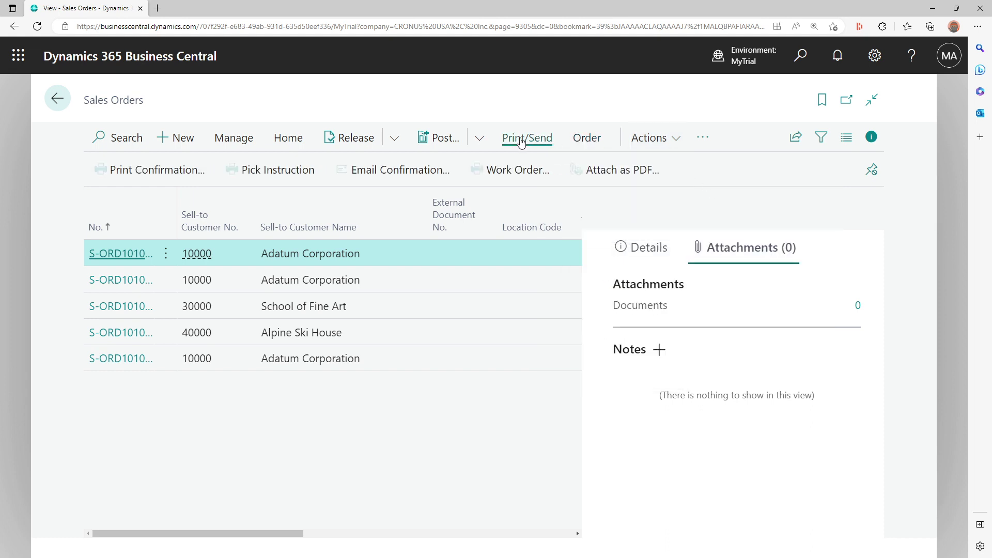
left_click(399, 175)
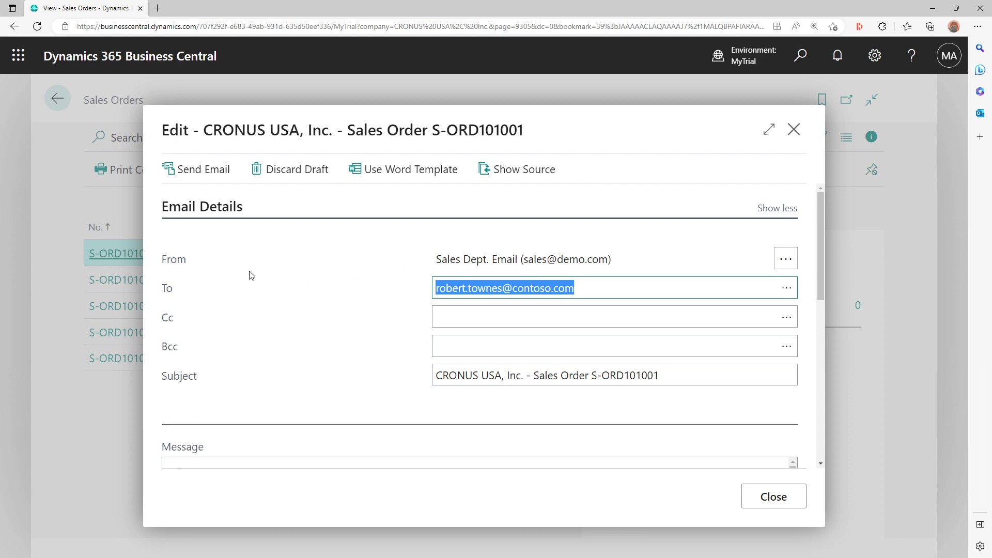
- Examine the confirmation email's sender account, message body and attached file, with the email details collapsed to fewer fields
left_click(159, 265)
left_click_drag(159, 265, 626, 266)
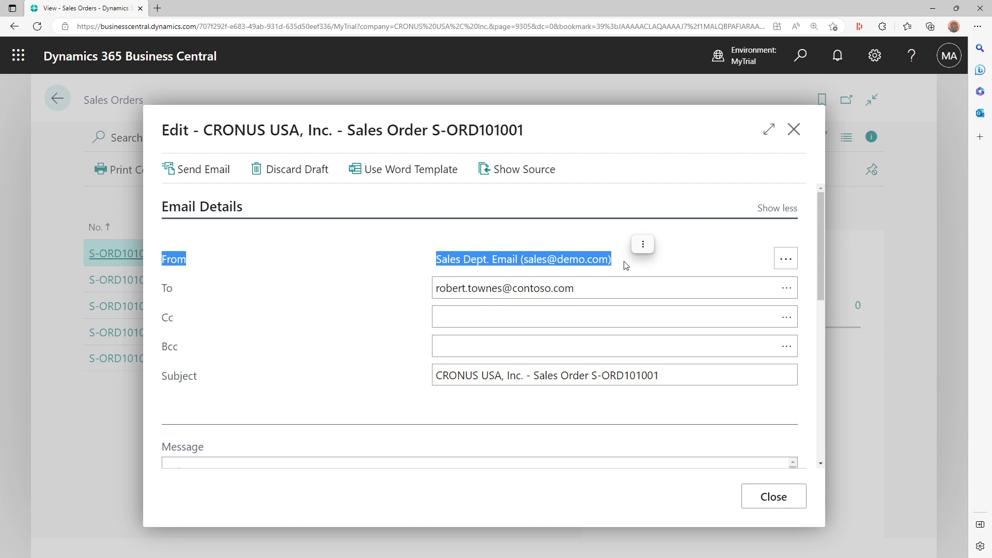
left_click(778, 209)
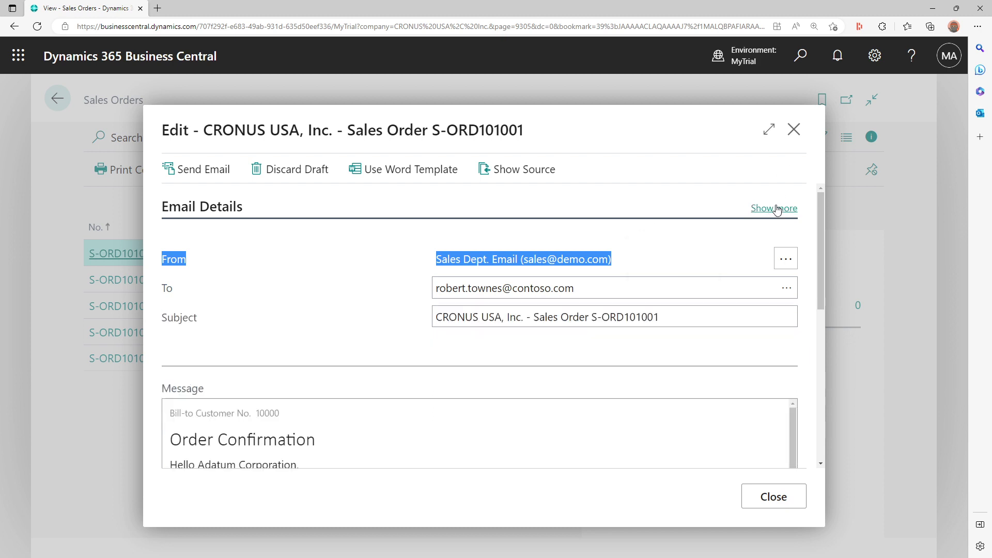
left_click(821, 332)
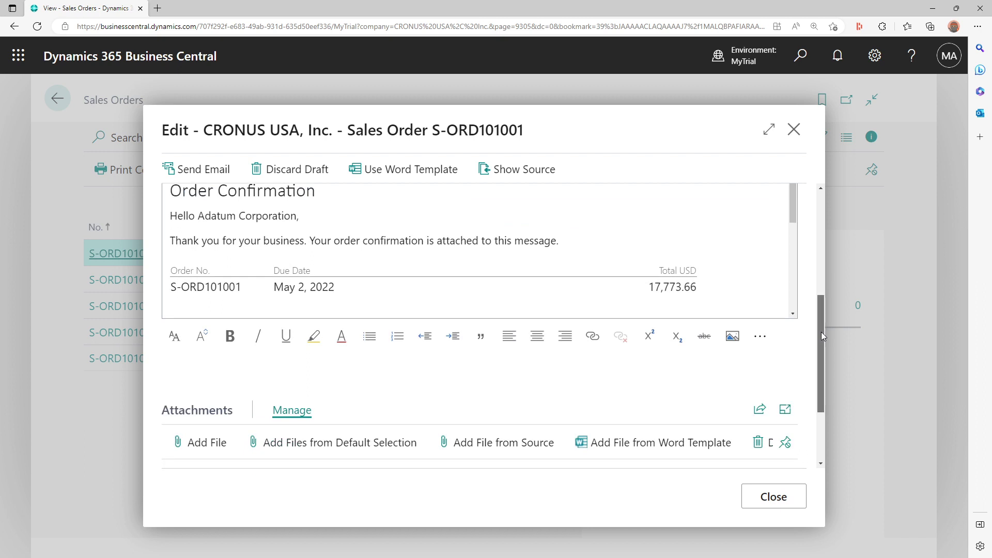
left_click_drag(821, 336, 822, 379)
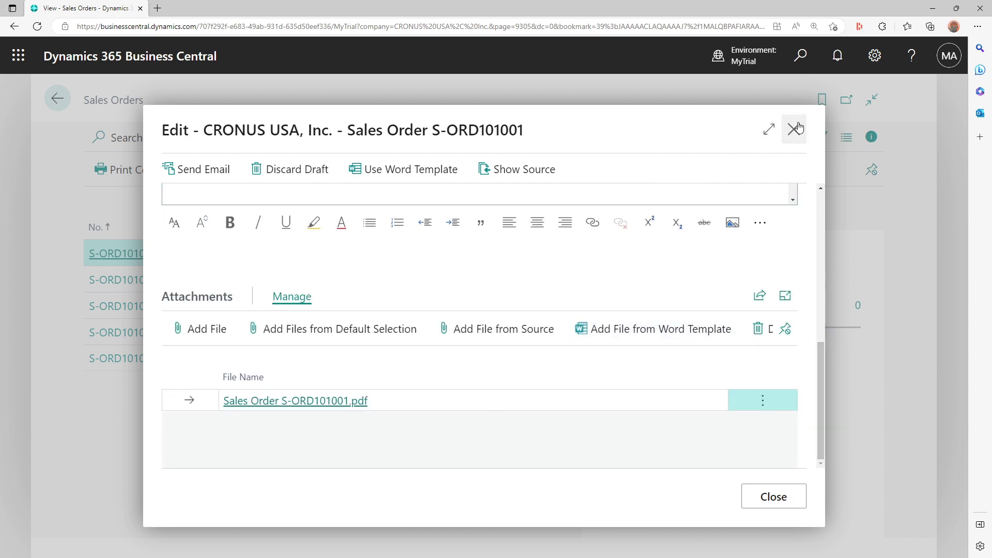
- Close the sales order confirmation email and discard it without sending
left_click(767, 503)
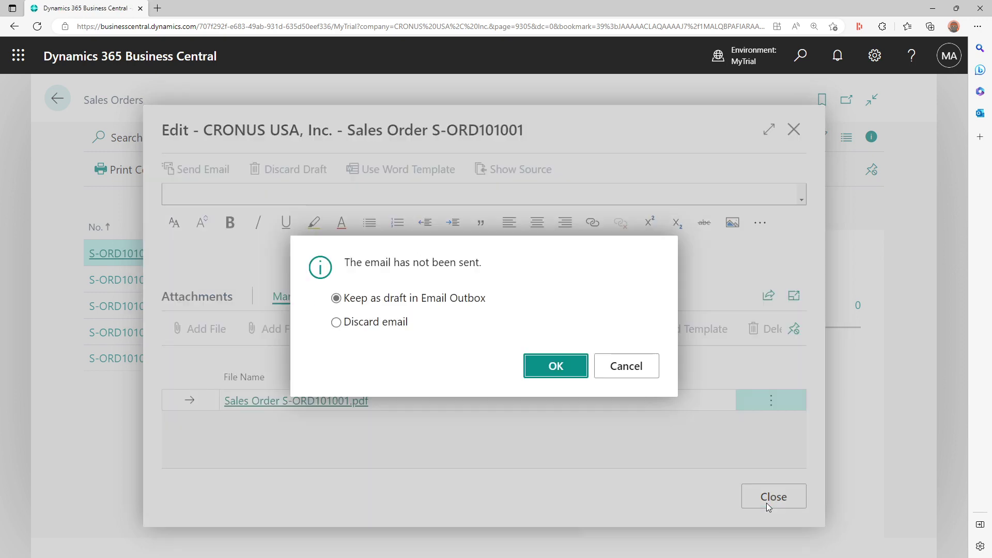
left_click(385, 322)
left_click(556, 364)
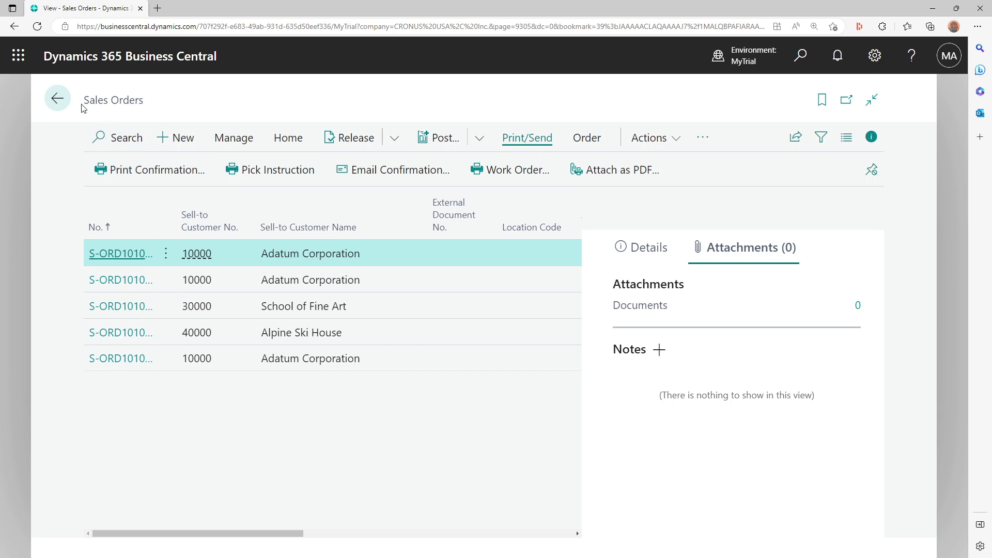
- Leave the Sales Orders list, search for "purchase or" and open the Purchase Orders list
left_click(54, 97)
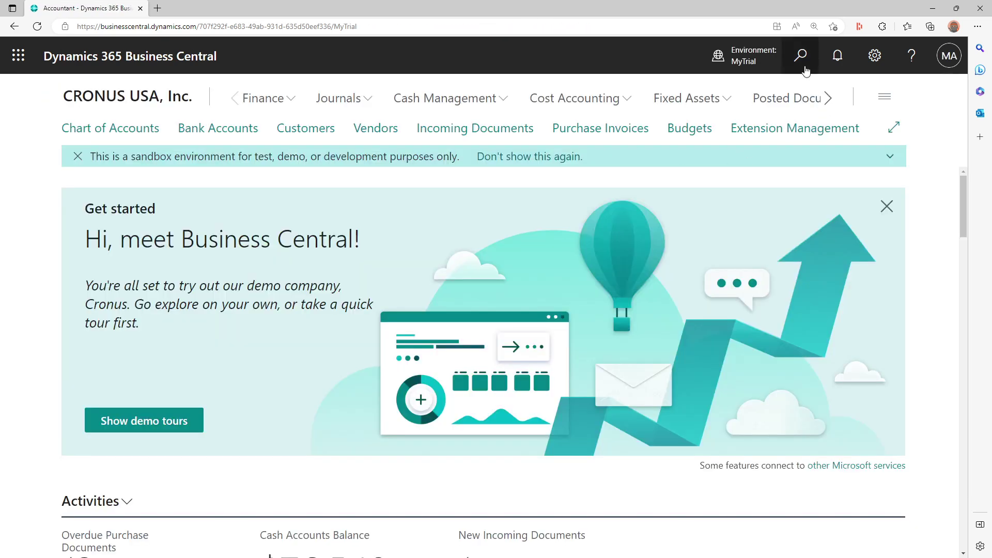
left_click(802, 69)
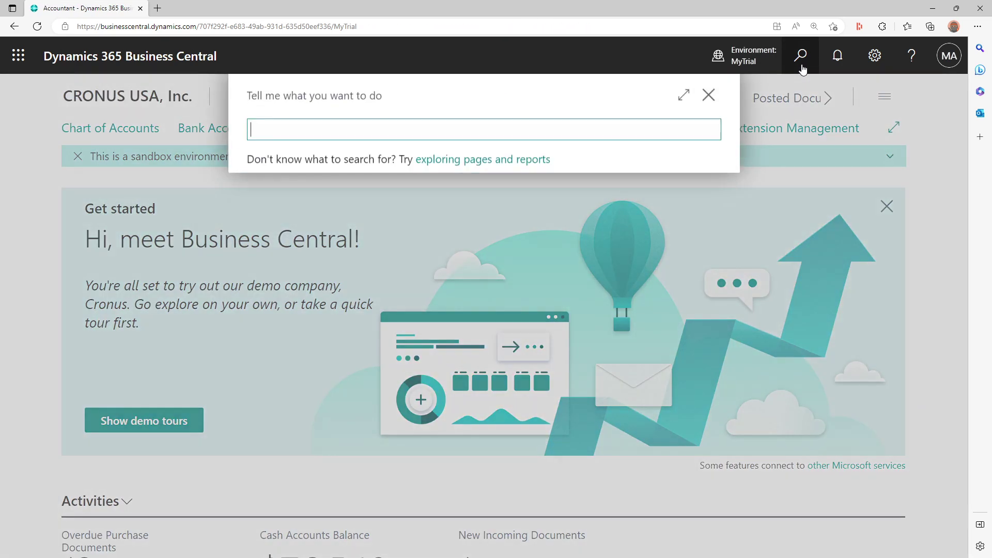
type("purchase ")
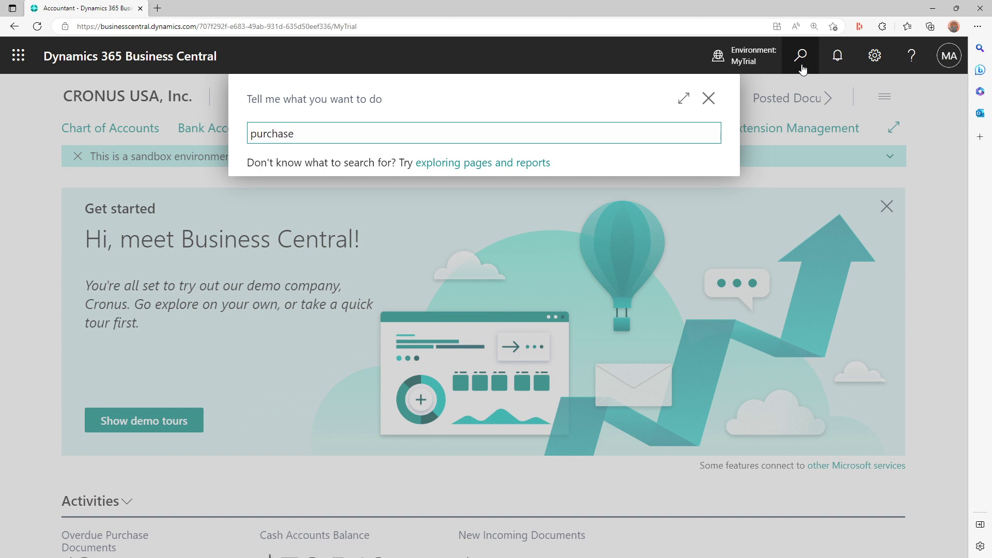
type("or")
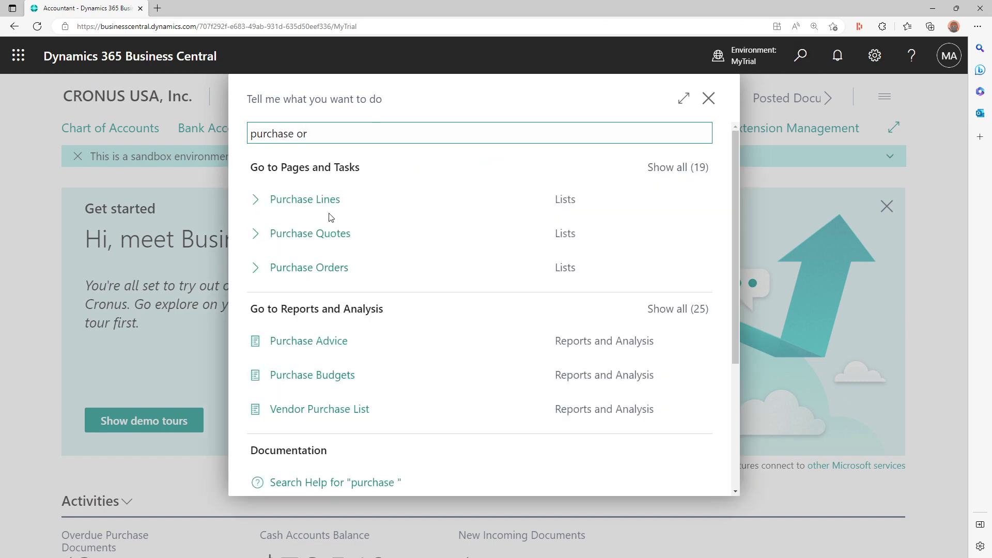
left_click(362, 199)
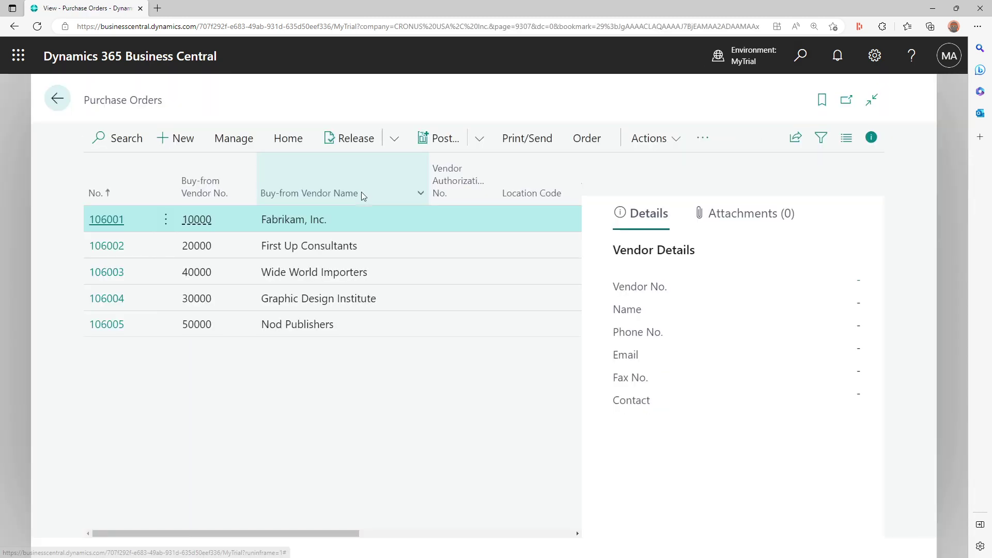
- Open the Fabrikam, Inc. purchase order and send it with Email set to Yes (Prompt for Settings)
left_click(111, 224)
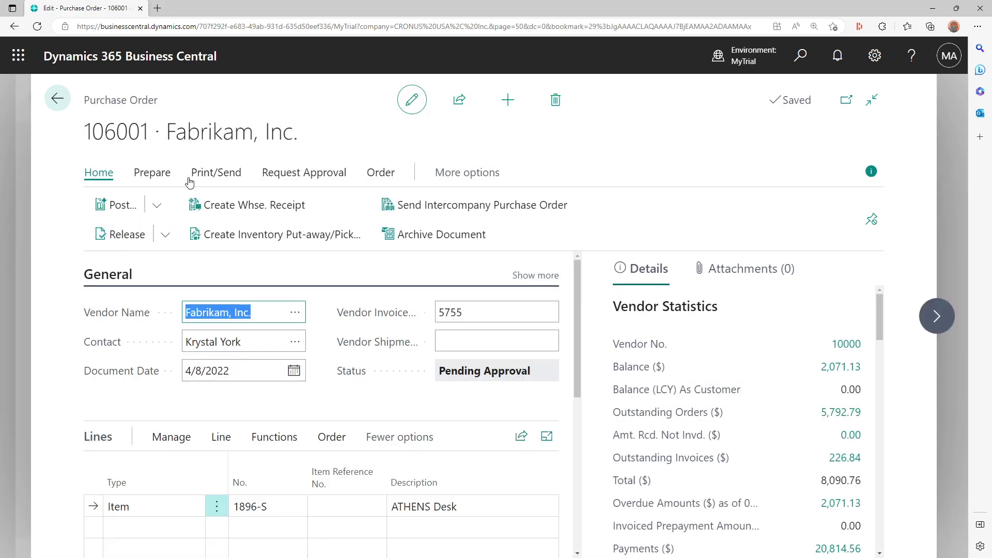
left_click(205, 175)
left_click(183, 203)
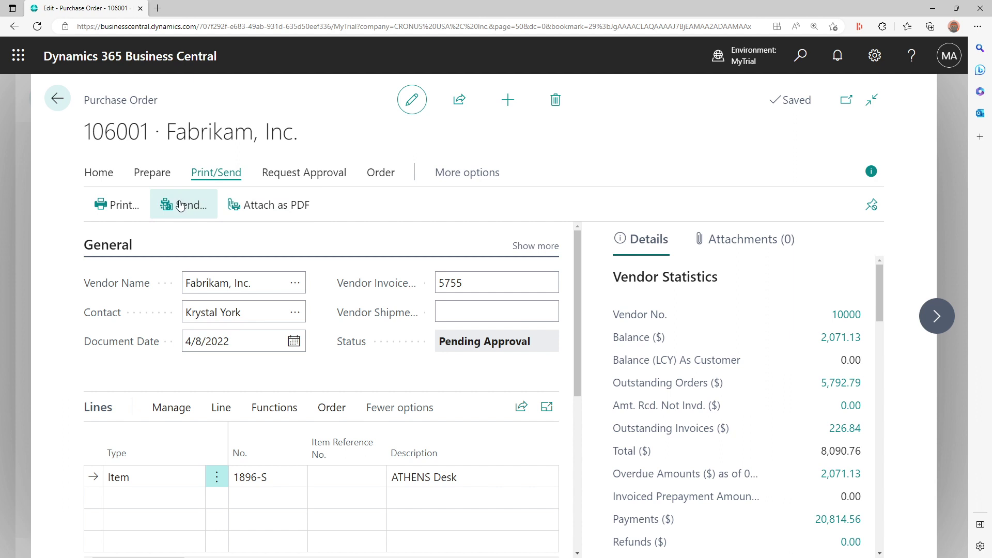
mouse_move(284, 299)
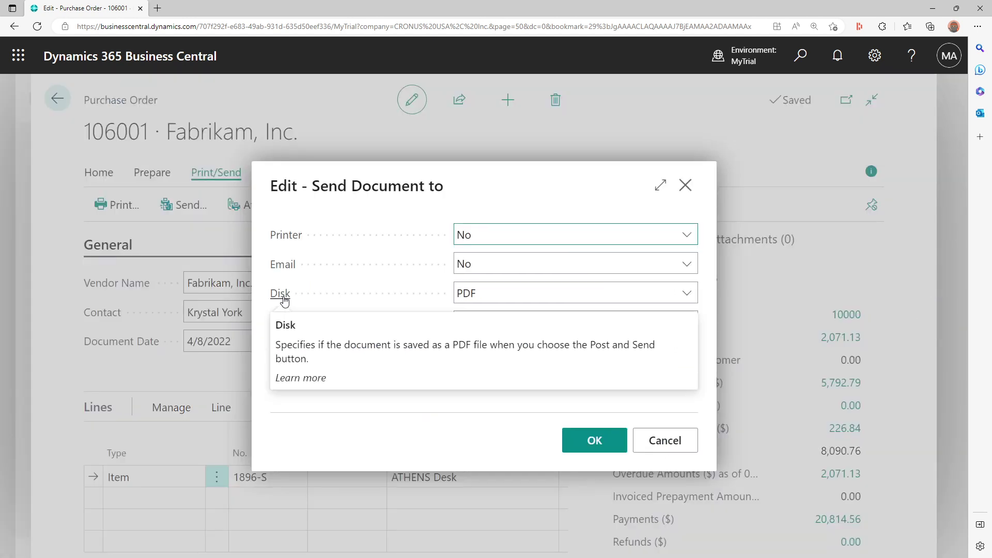
left_click(546, 263)
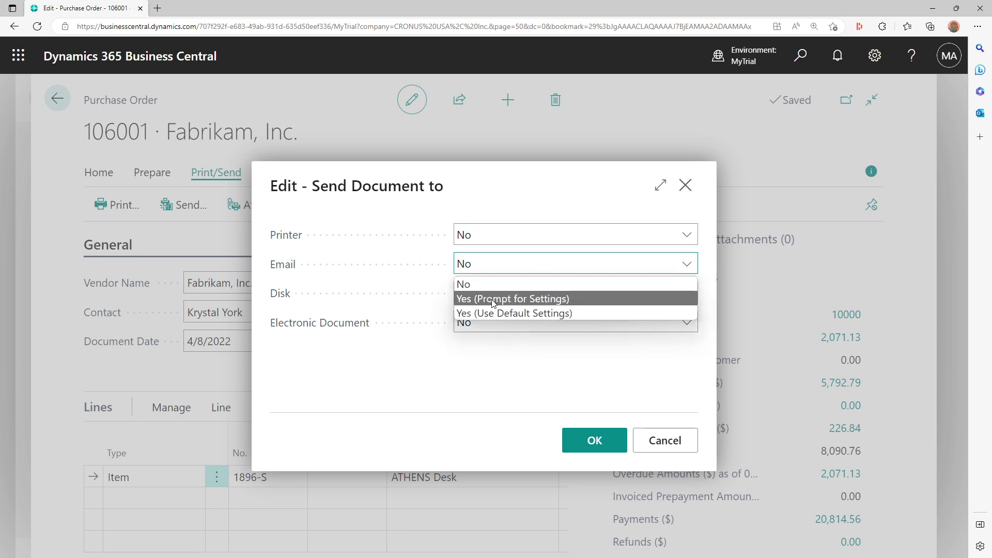
left_click(511, 298)
left_click(594, 448)
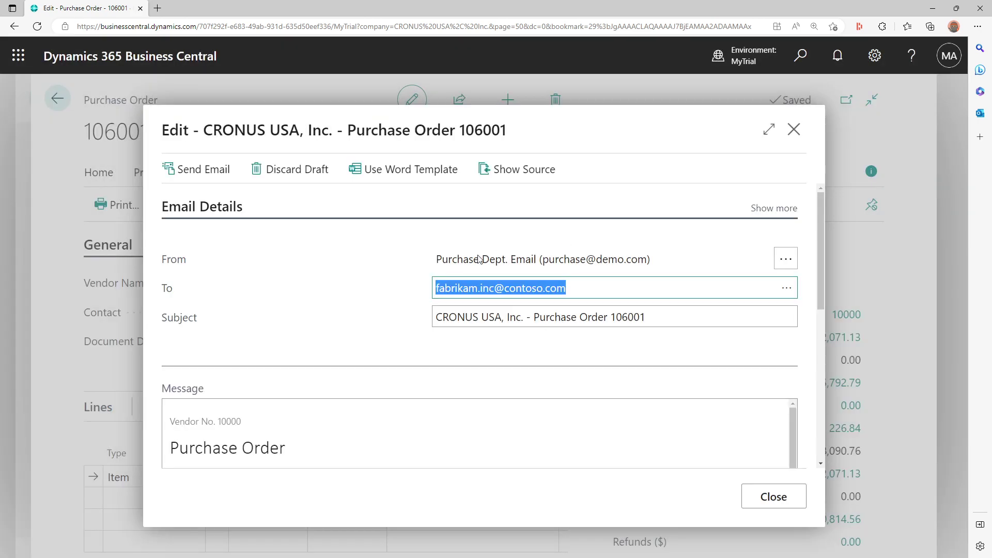
- Examine the purchase order email's sender account, message body and attached file
left_click_drag(436, 262, 653, 266)
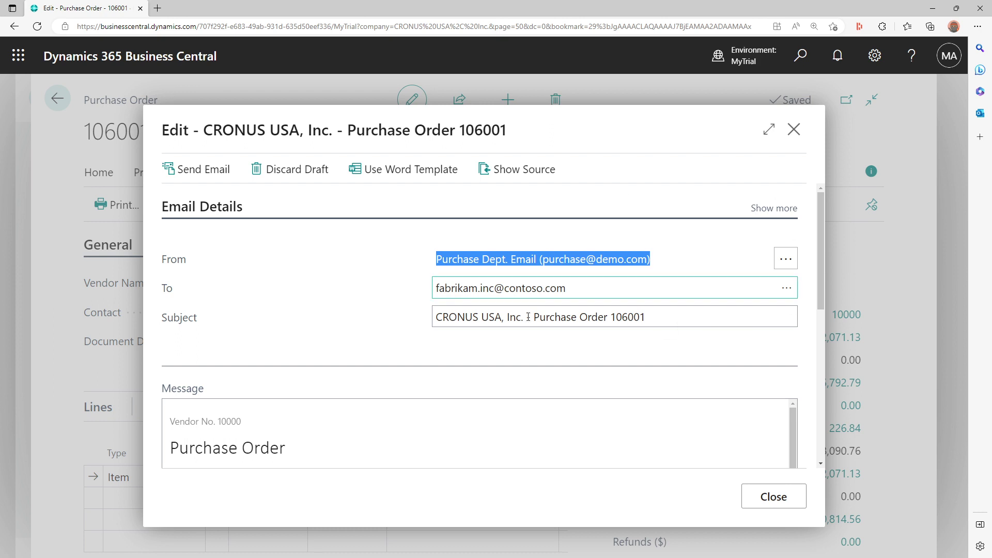
scroll(821, 340, "down", 2)
scroll(821, 341, "down", 4)
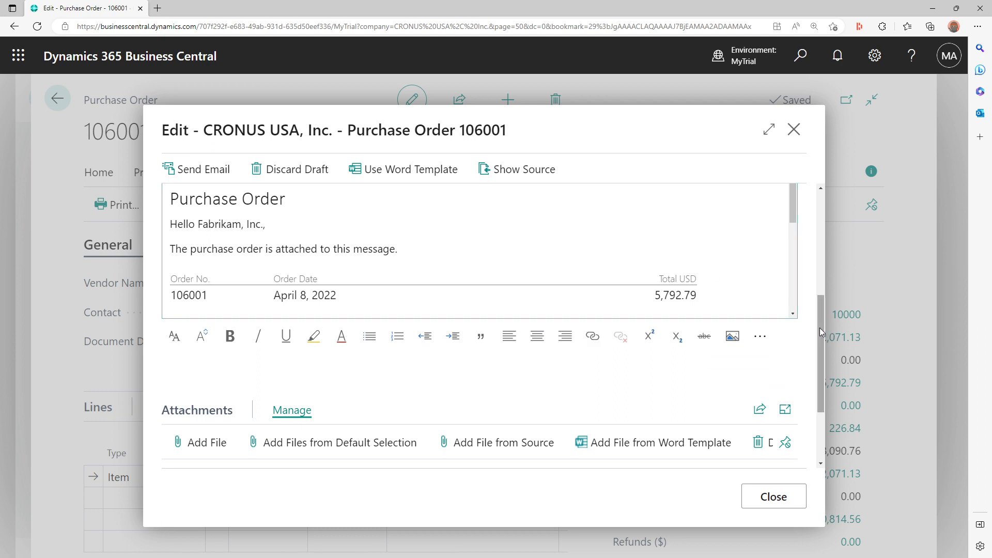
scroll(820, 328, "down", 3)
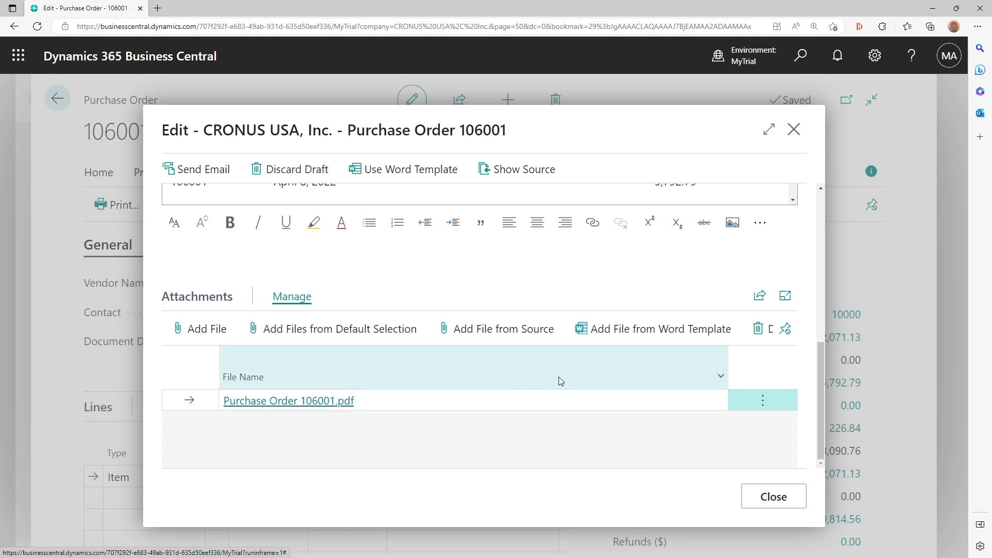
- Close the purchase order email and discard it without sending
left_click(773, 497)
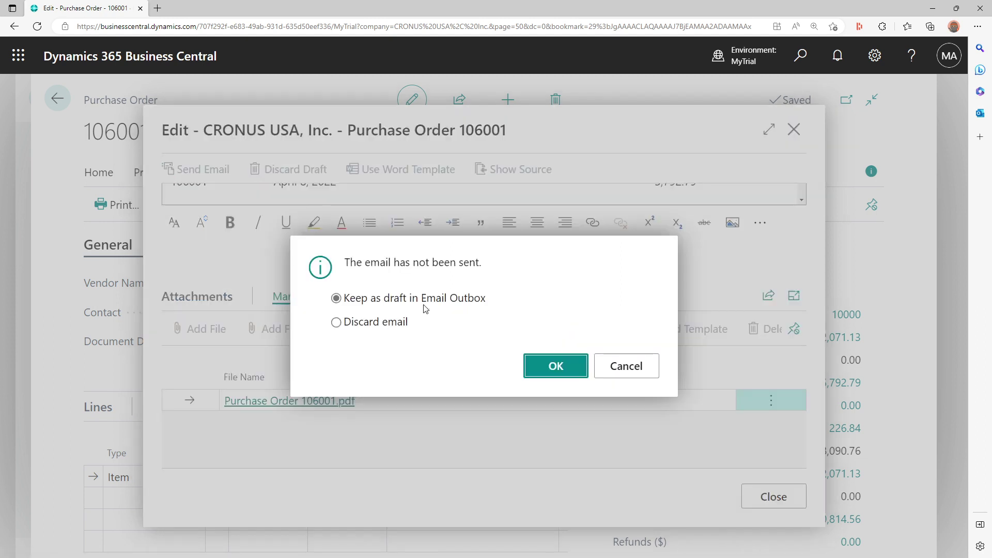
left_click(397, 322)
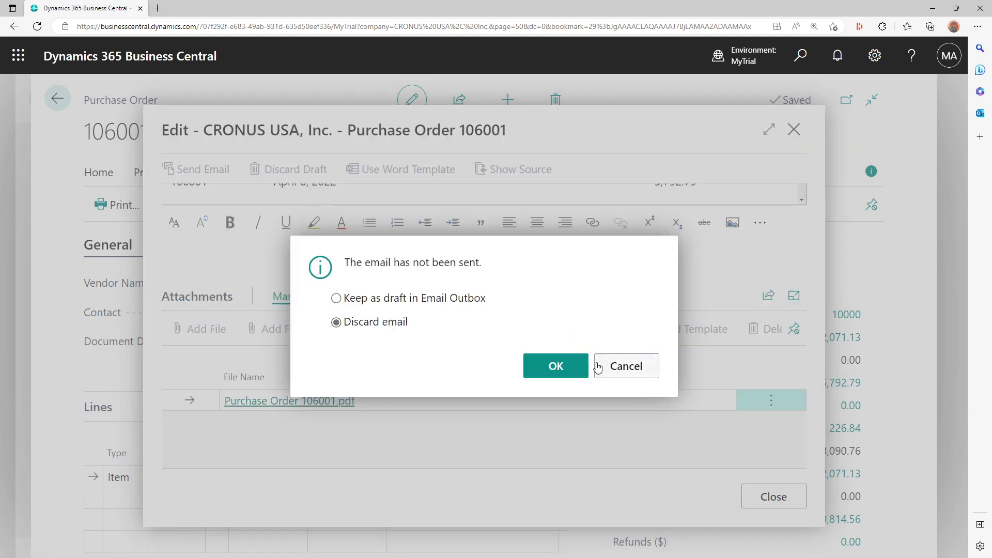
left_click(551, 362)
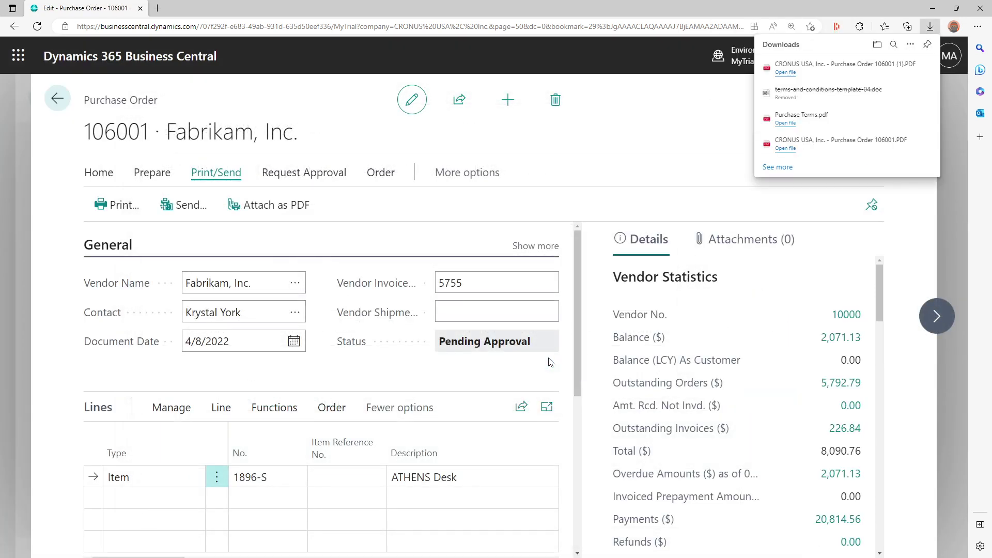
- Leave the purchase order and the Purchase Orders list, search for "Email acc" and open the Email Accounts page
left_click(57, 98)
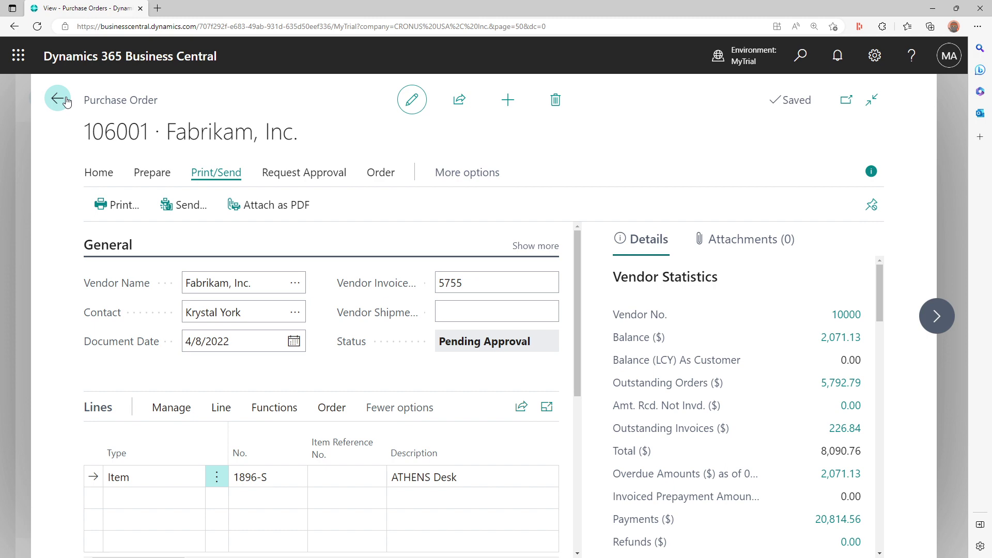
left_click(61, 99)
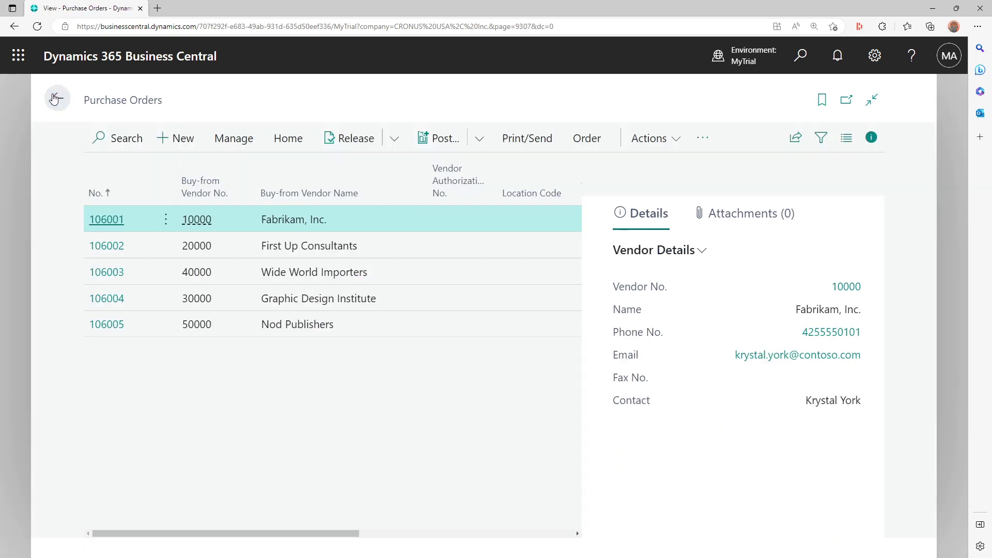
left_click(57, 98)
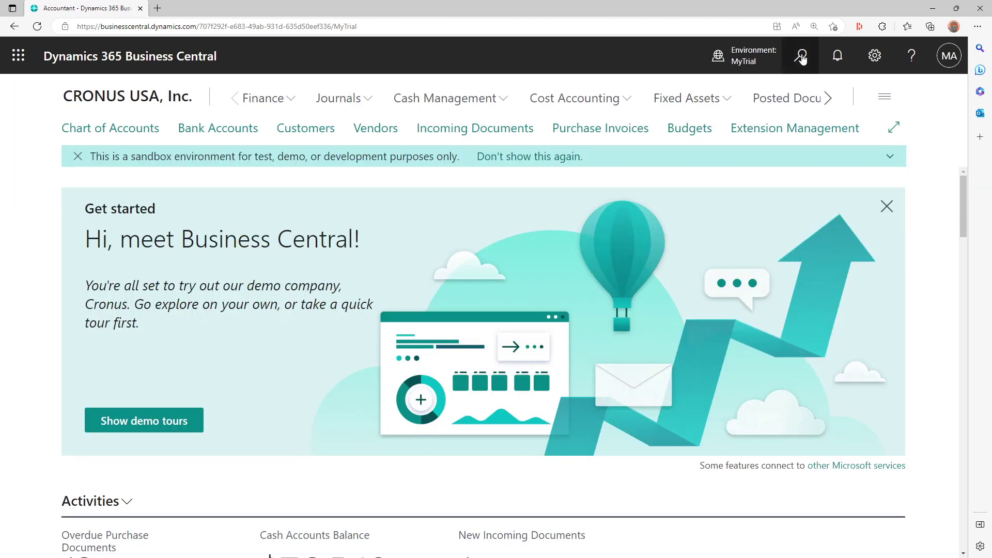
left_click(801, 57)
type("Email")
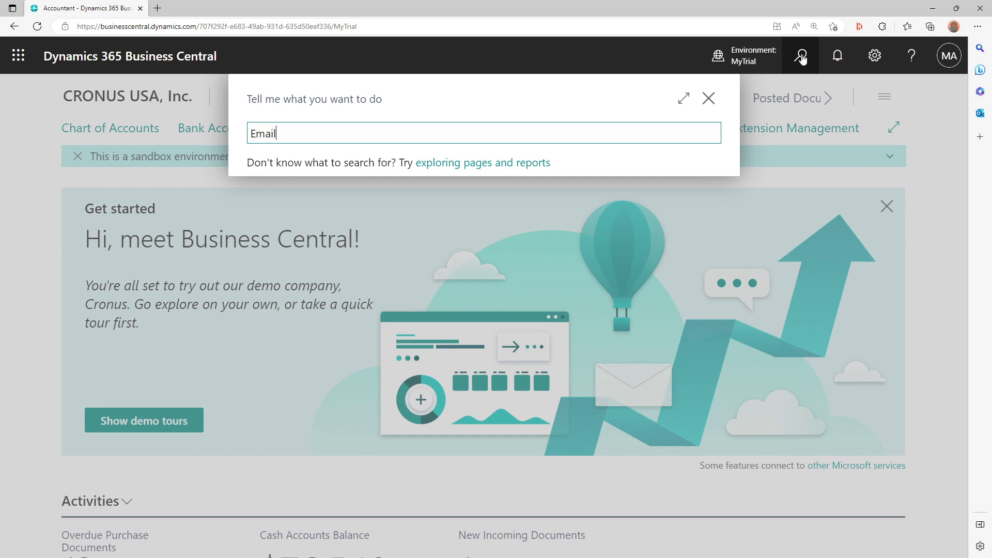
type(" acc")
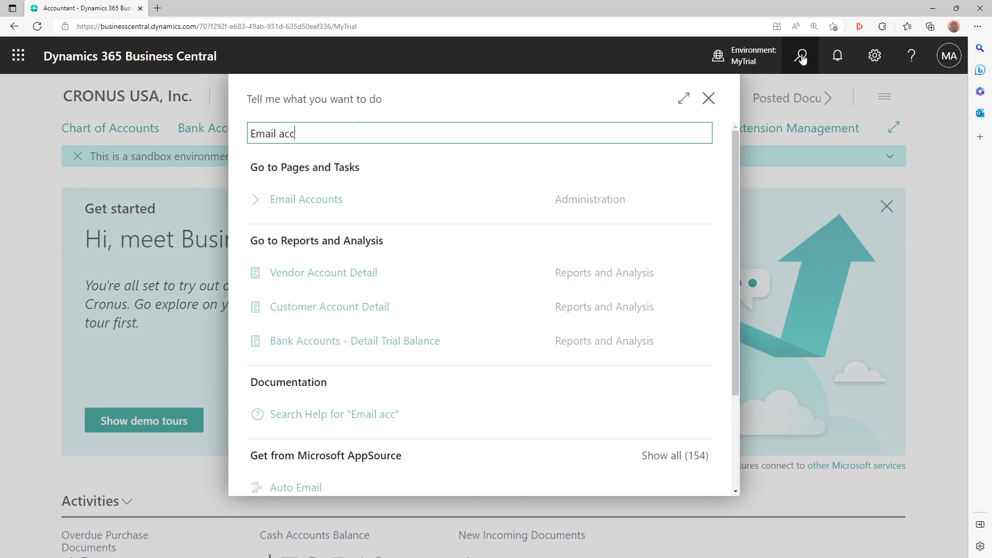
left_click(382, 197)
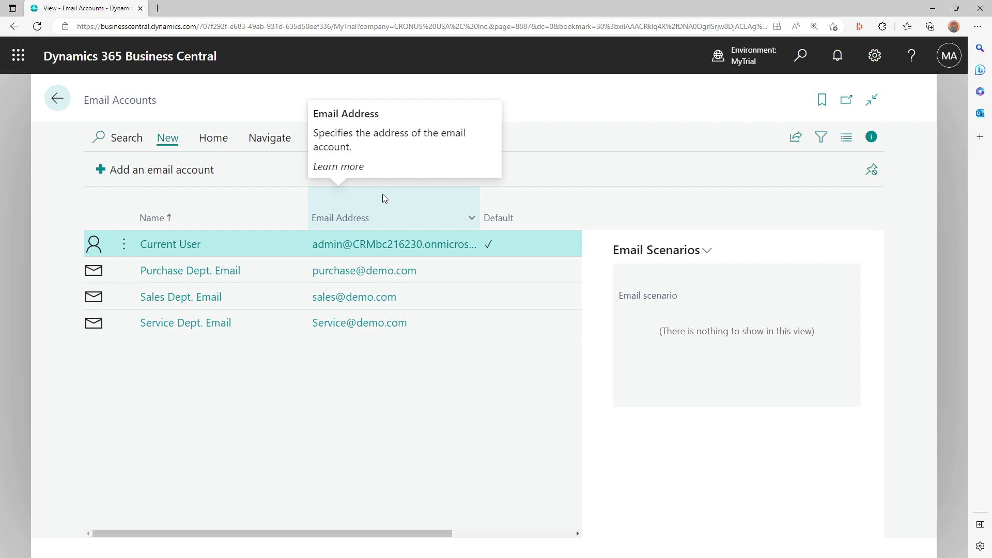
- Check the scenarios assigned to the Purchase Dept. and Sales Dept. email accounts, and open the Email Scenario Attachments page
left_click(288, 279)
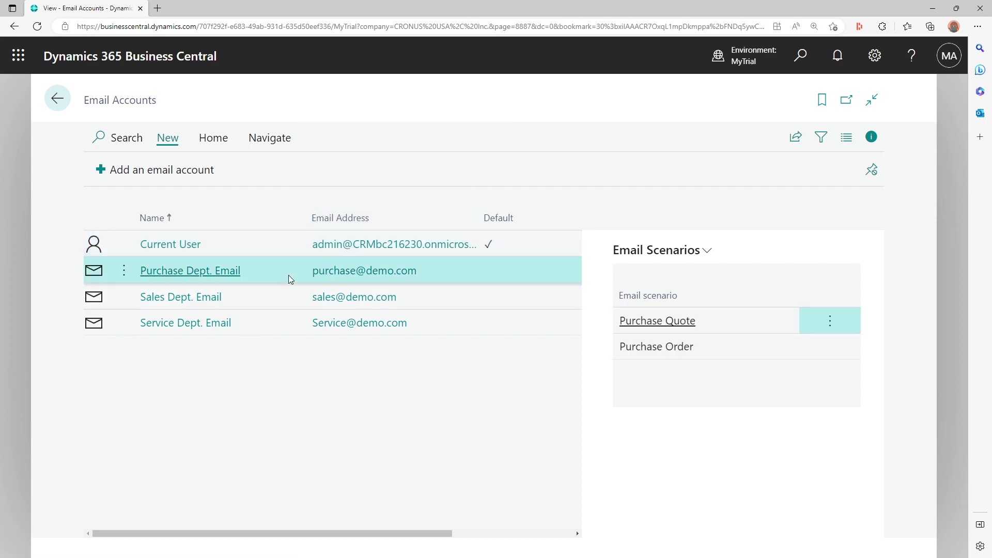
left_click(263, 297)
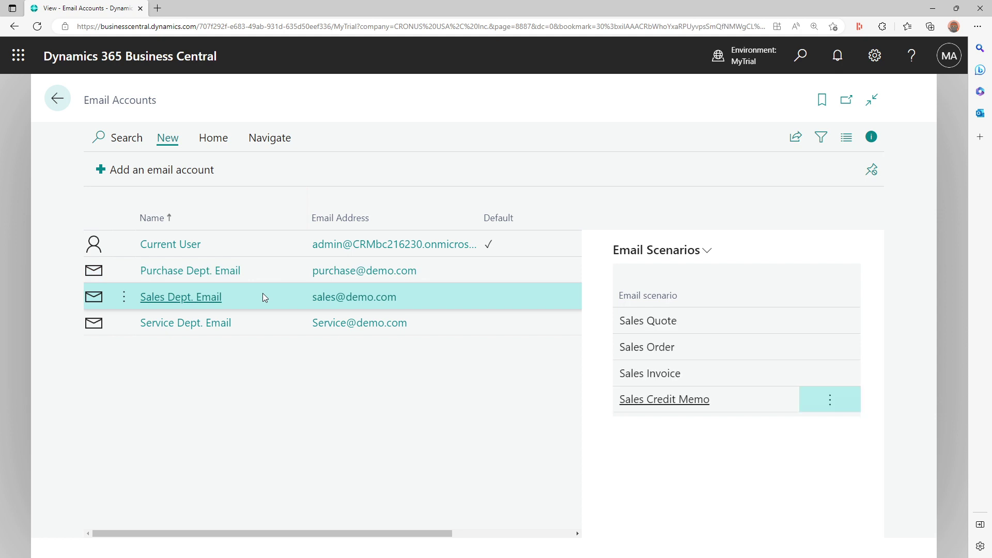
left_click(266, 138)
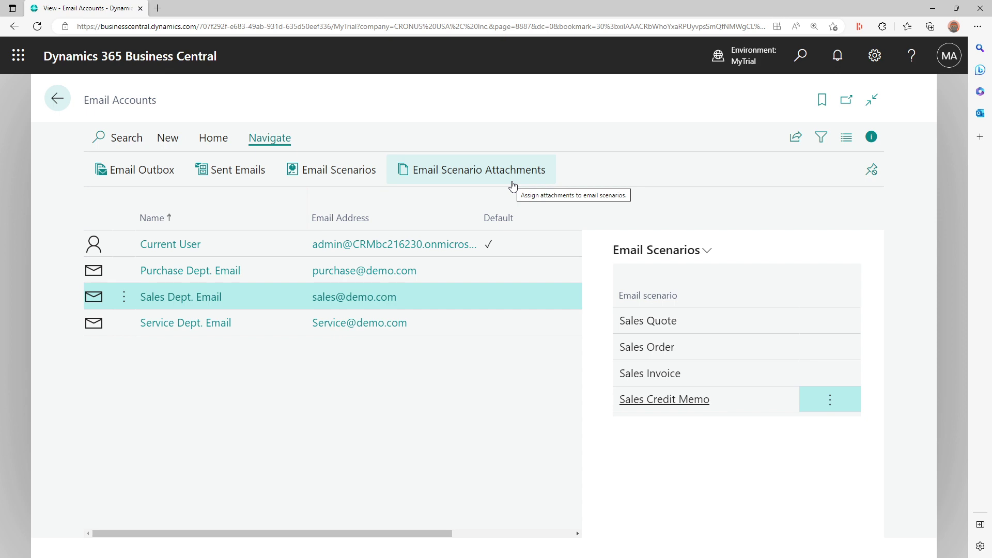
left_click(488, 170)
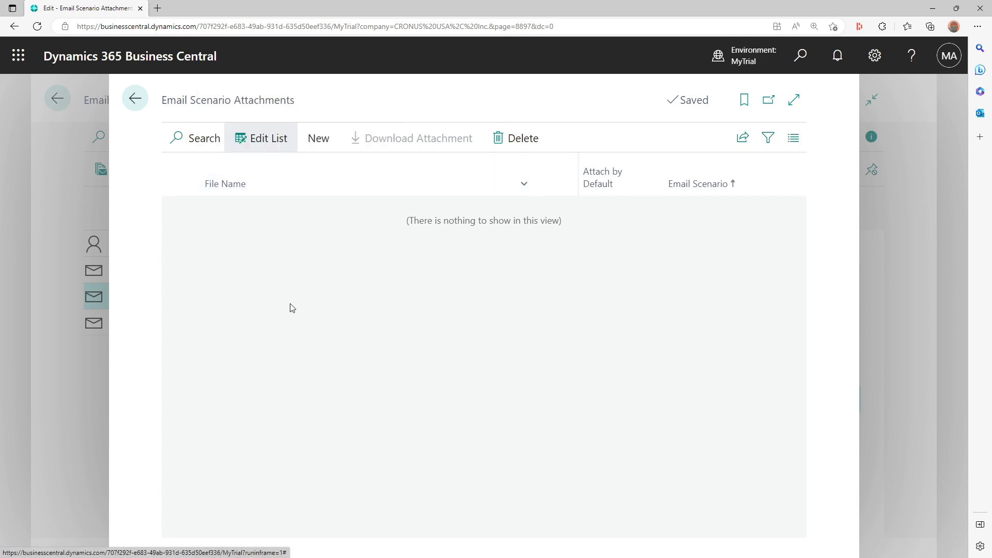
- Add the Purchase Terms PDF from the Demo folder as an attachment to the Purchase Order email scenario
left_click(327, 140)
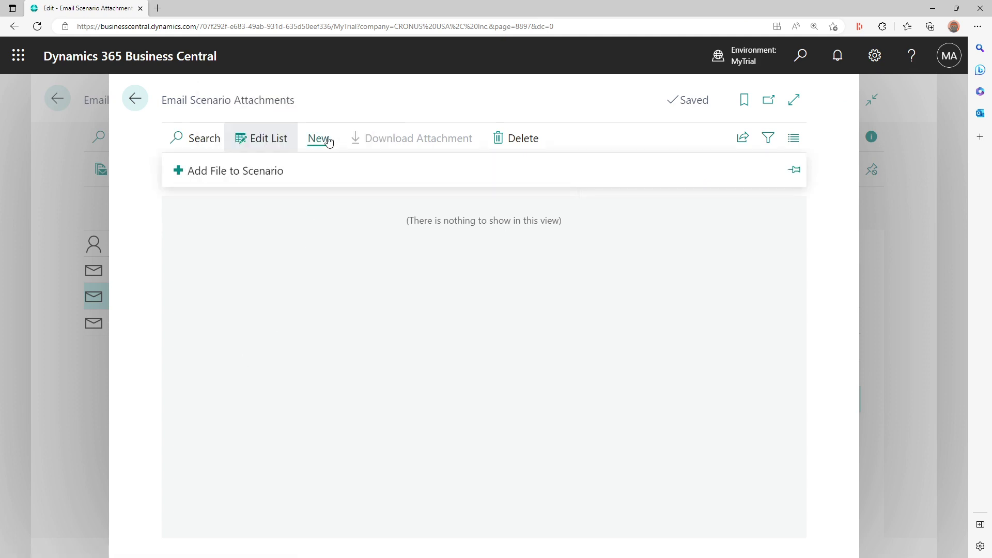
left_click(218, 172)
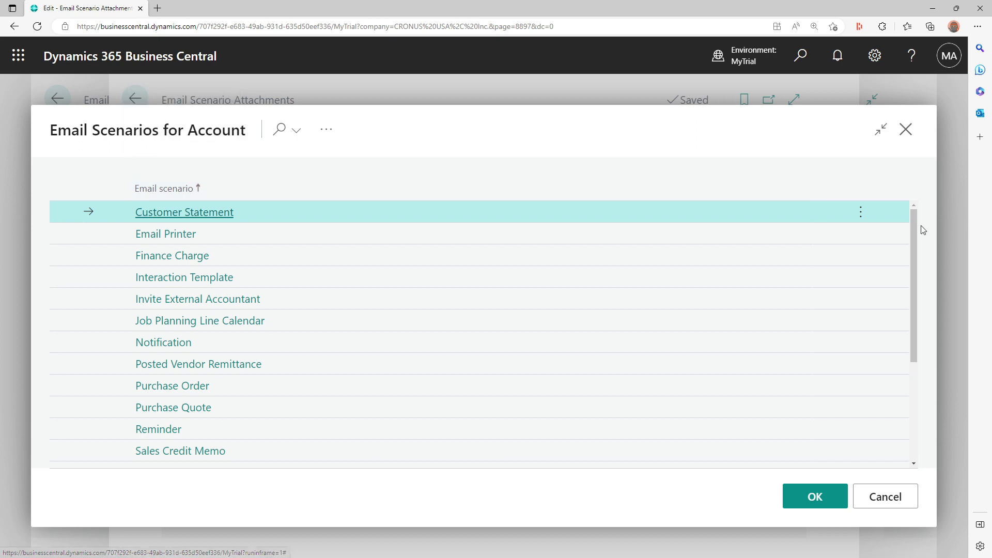
left_click_drag(914, 233, 922, 296)
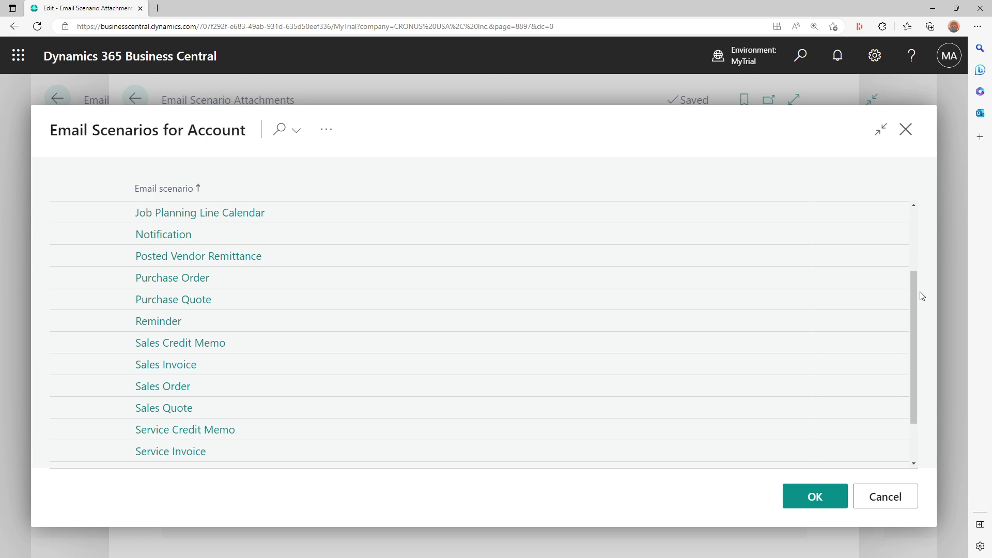
left_click(657, 276)
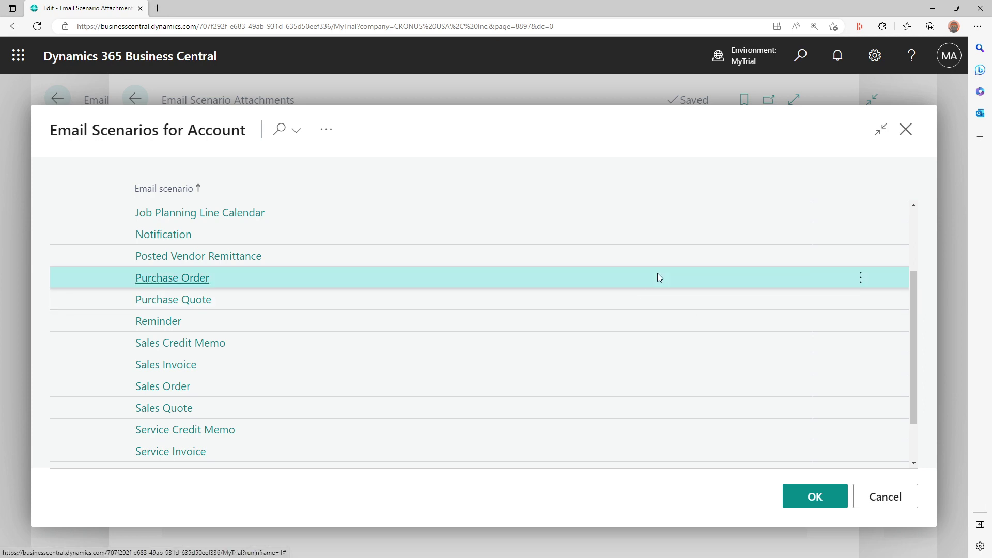
left_click(816, 505)
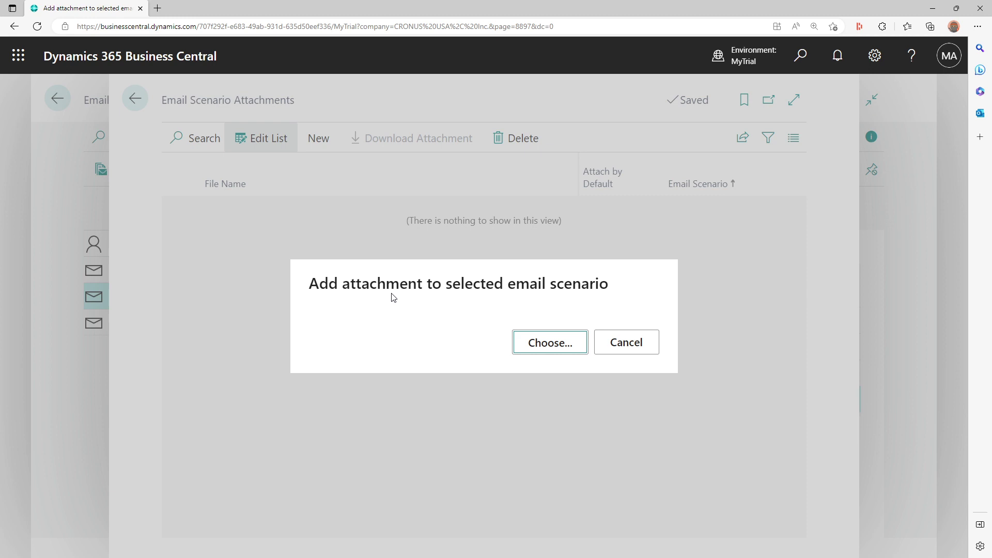
left_click(567, 342)
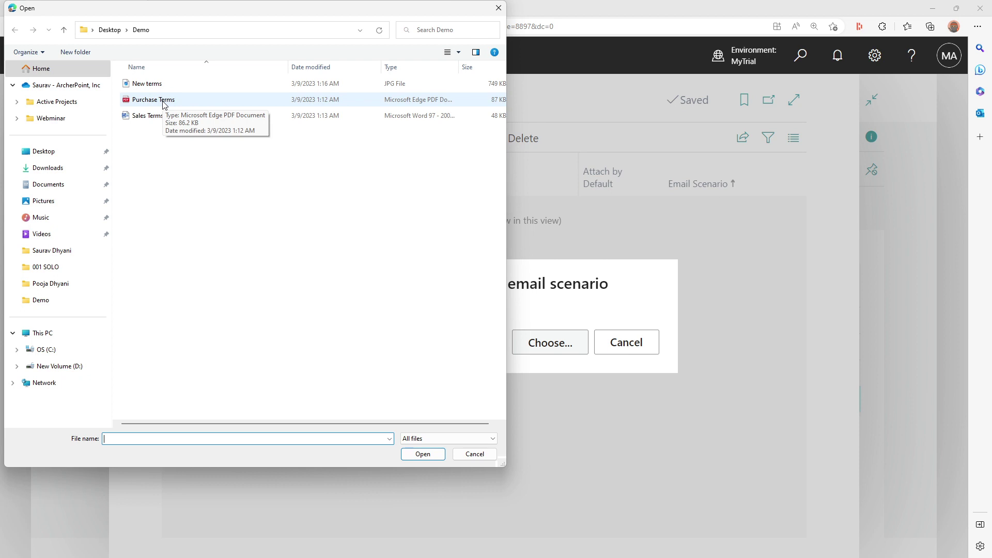
double_click(163, 101)
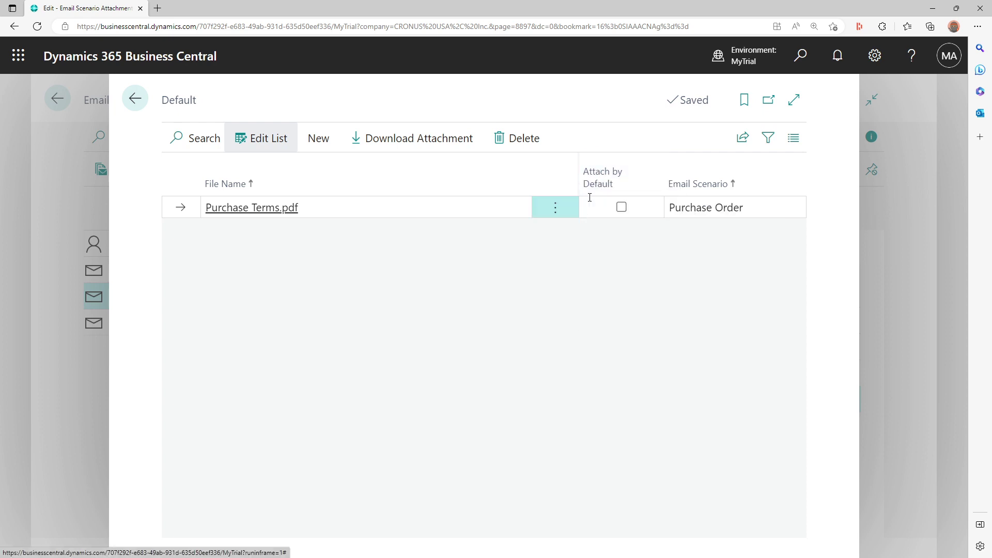
- Add New terms.jpg to the Purchase Order email scenario and set Purchase Terms.pdf to attach by default
mouse_move(608, 188)
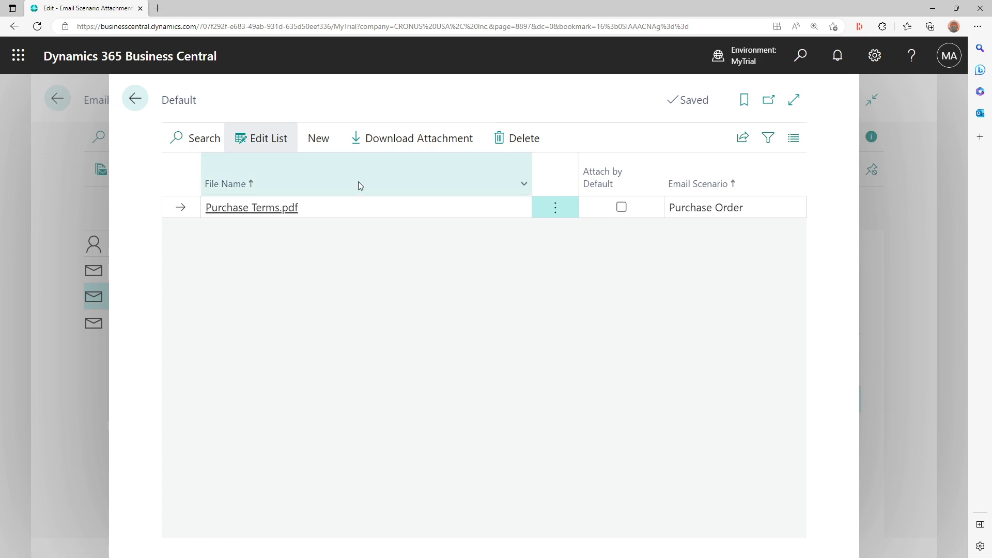
left_click(322, 140)
left_click(243, 176)
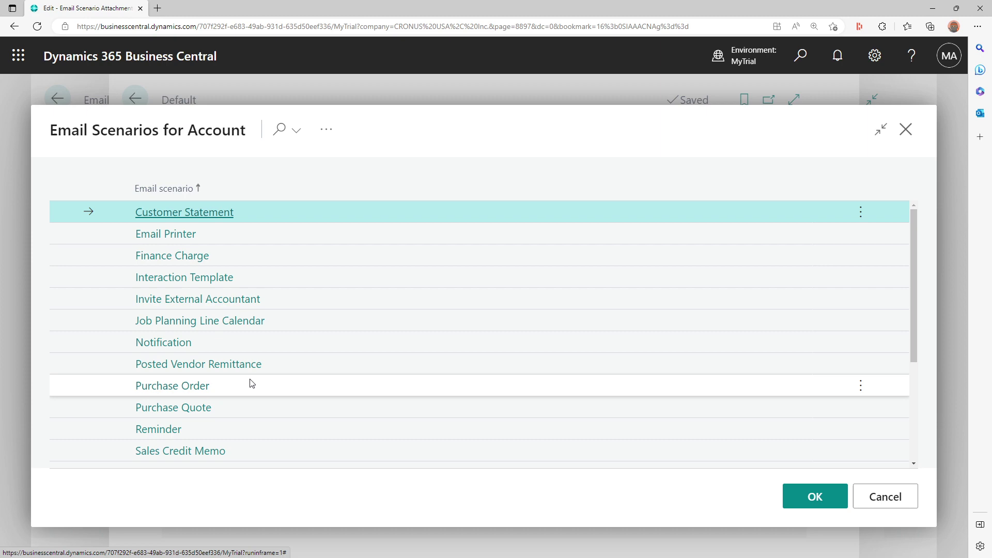
left_click(184, 383)
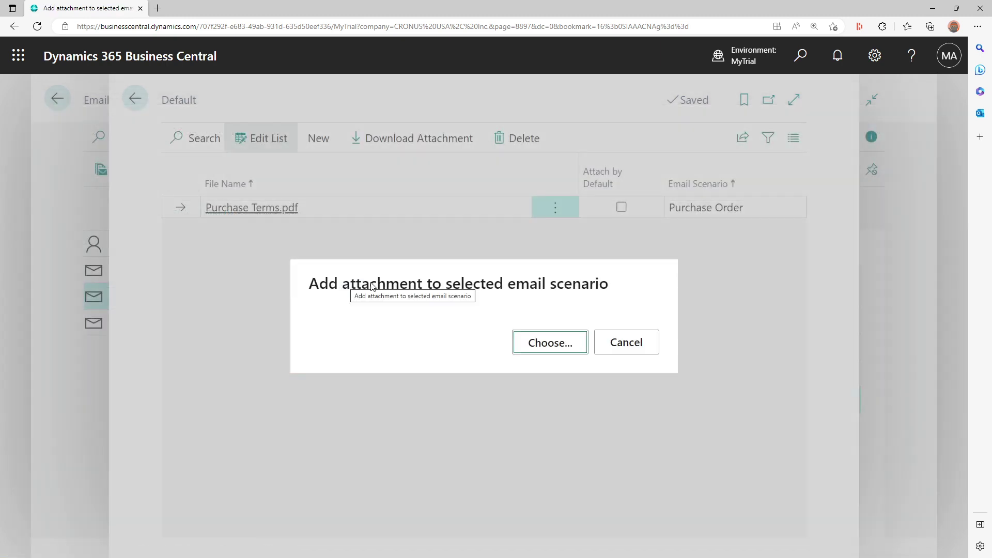
left_click(551, 344)
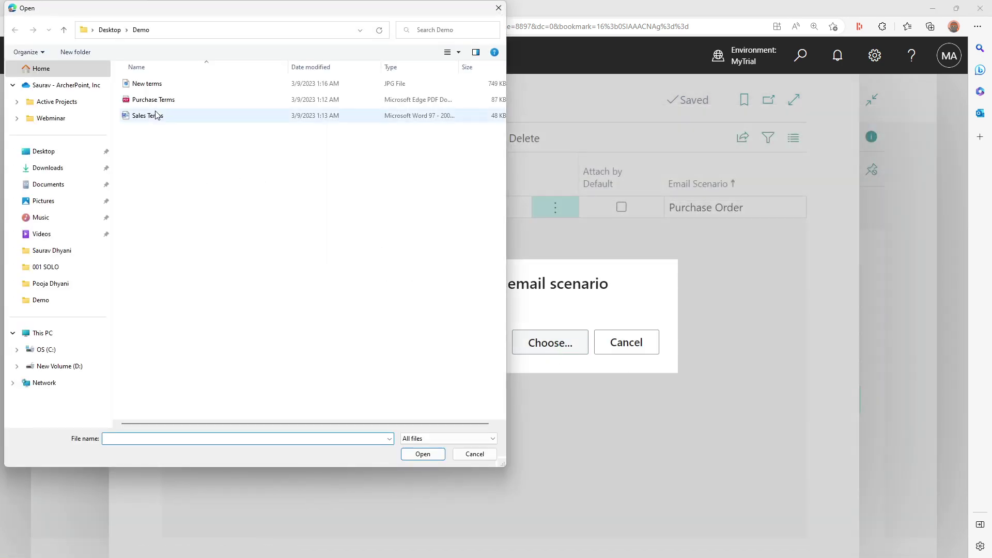
double_click(164, 85)
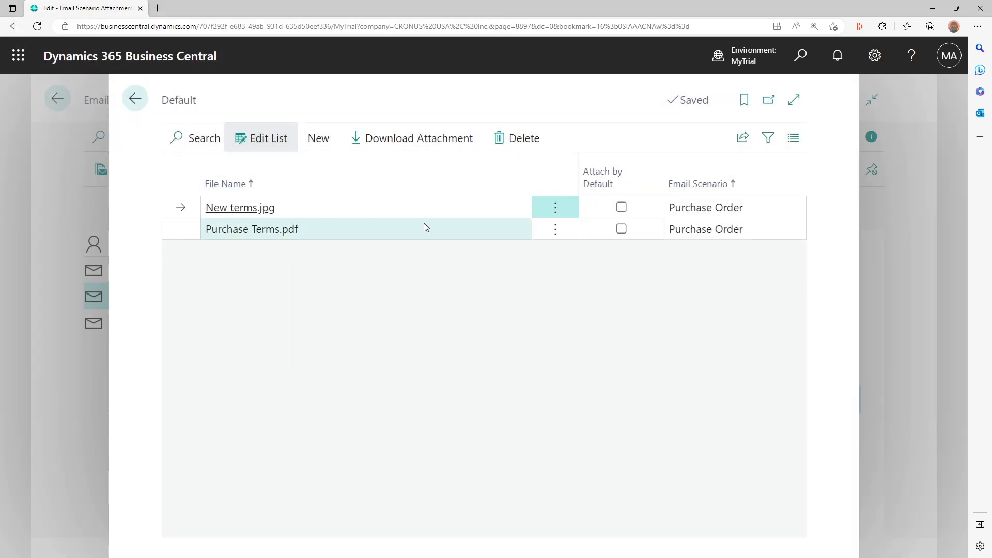
left_click(621, 229)
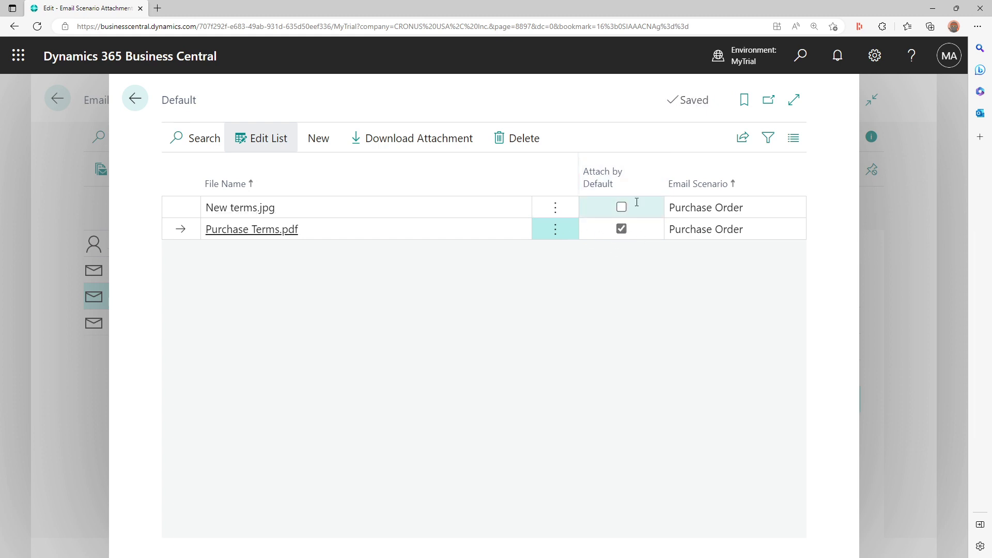
- Add Sales Terms.doc from the Demo folder to the Sales Order email scenario and set it to attach by default
left_click(319, 138)
left_click(238, 169)
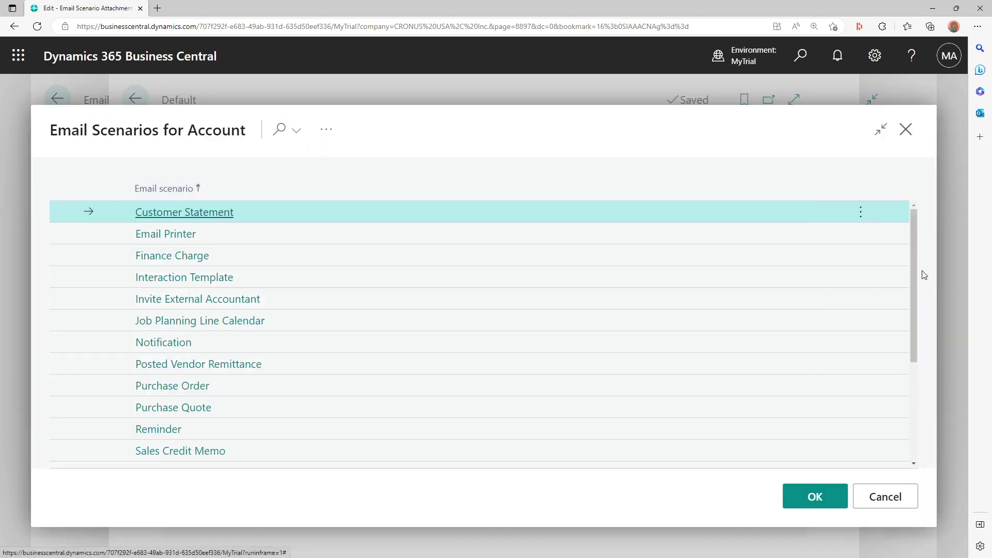
left_click_drag(914, 269, 901, 358)
left_click(365, 346)
left_click(813, 496)
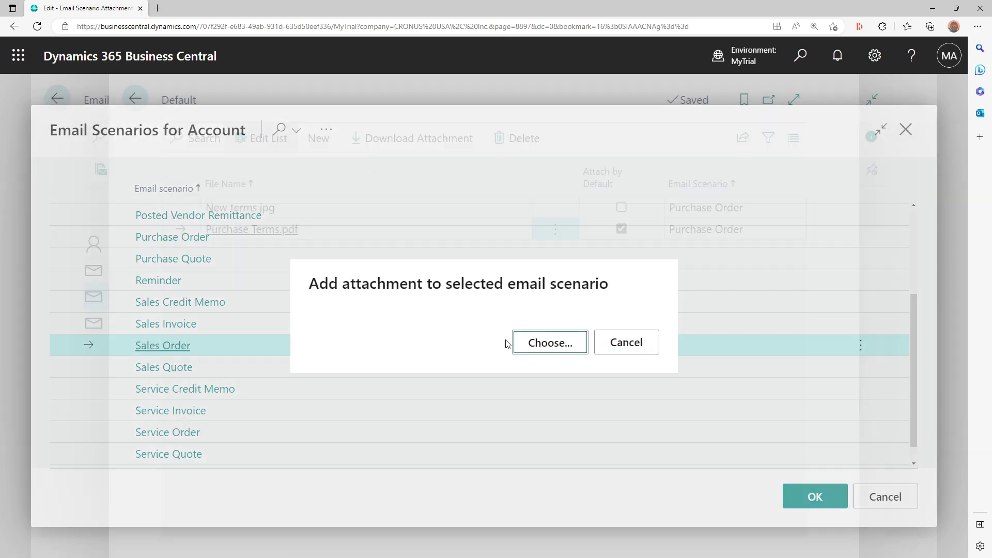
left_click(543, 339)
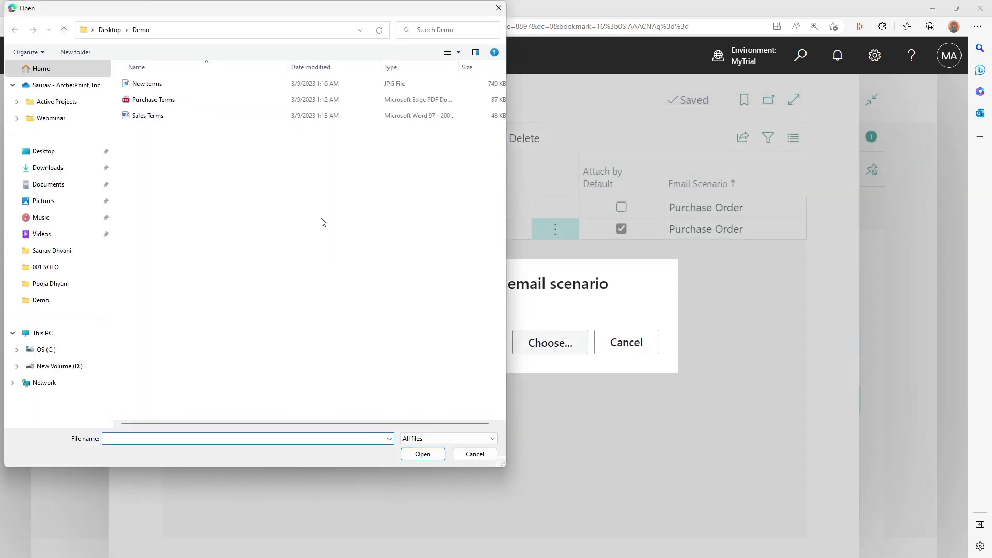
double_click(171, 118)
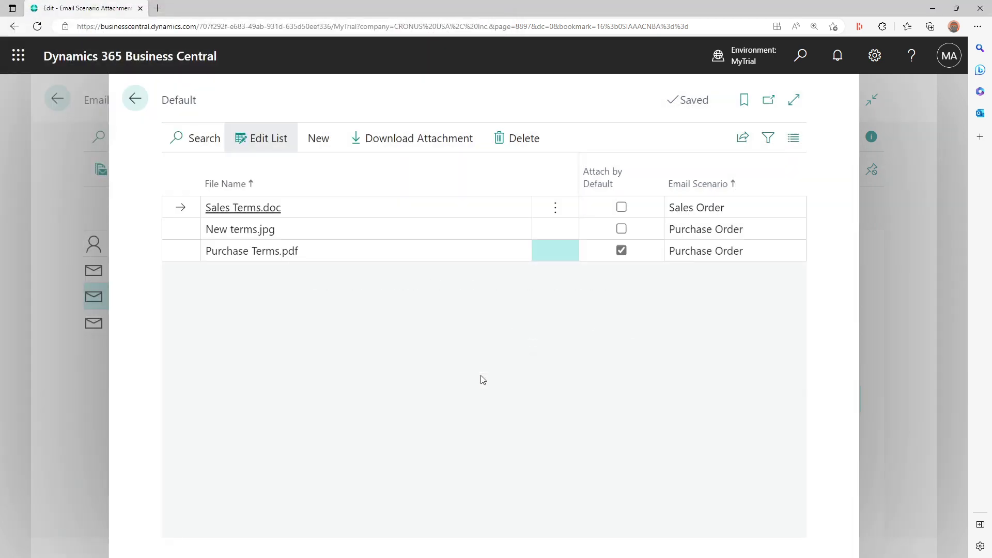
left_click(622, 208)
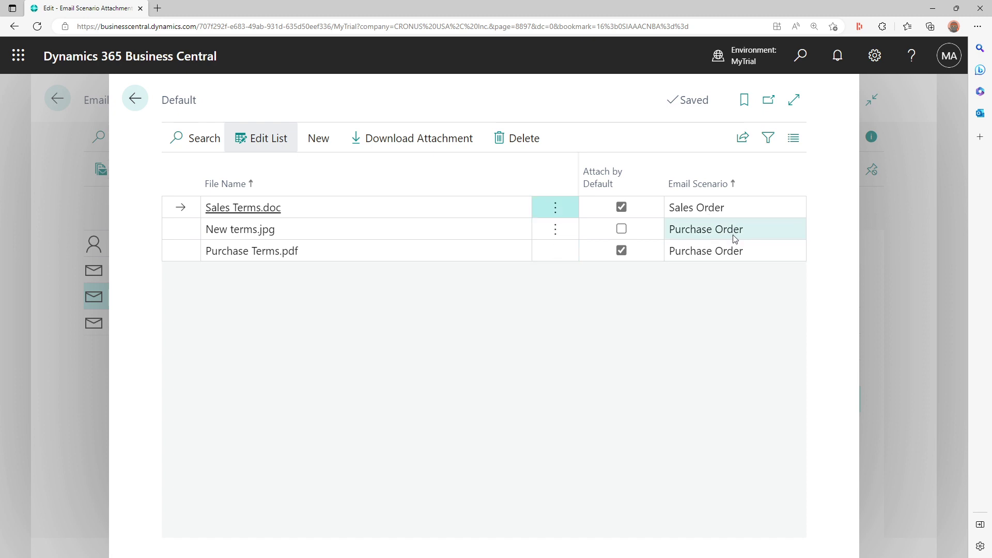
left_click_drag(733, 235, 734, 241)
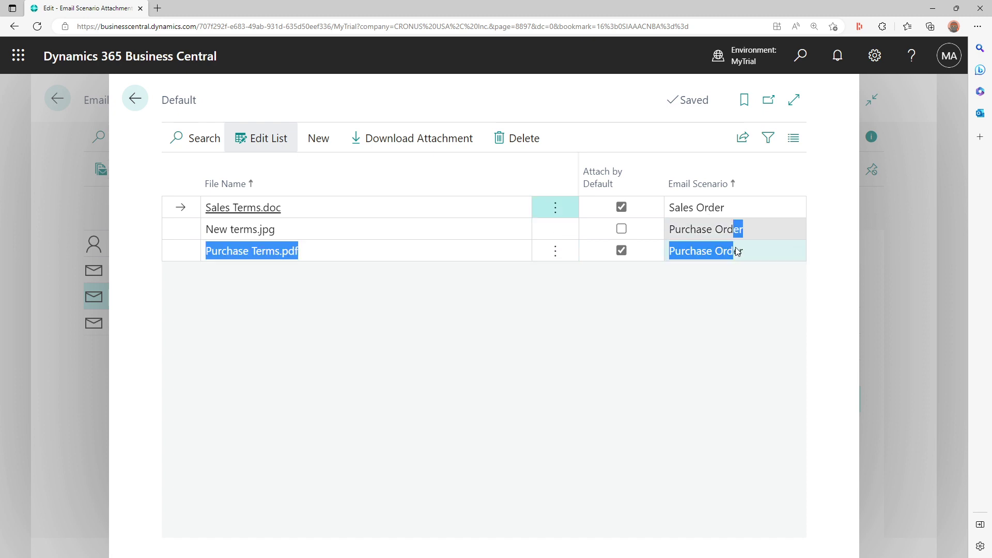
left_click(661, 274)
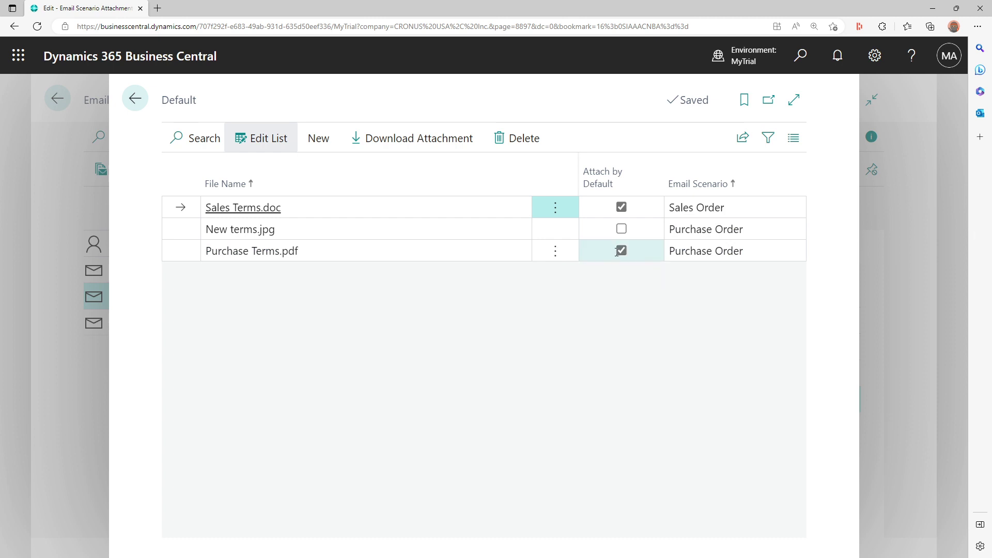
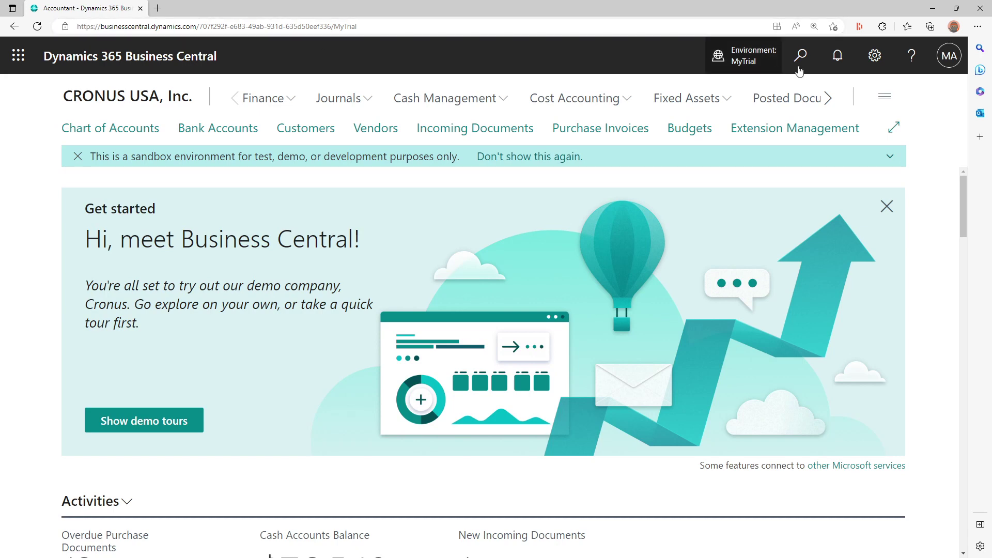
- Search for "Sales order", open the Sales Orders list, and check the attachments in the first Adatum Corporation order's confirmation email
left_click(801, 56)
type("Sales order")
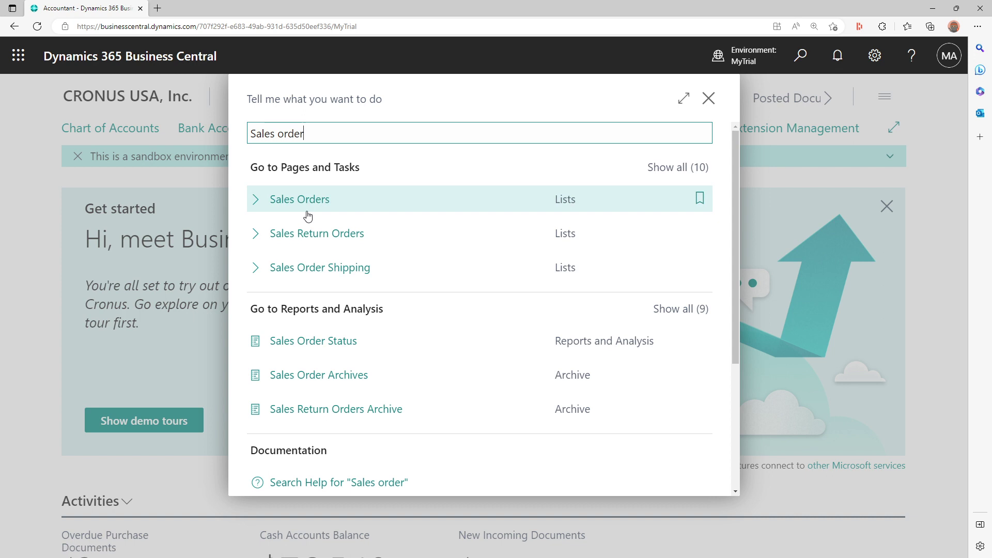
left_click(307, 211)
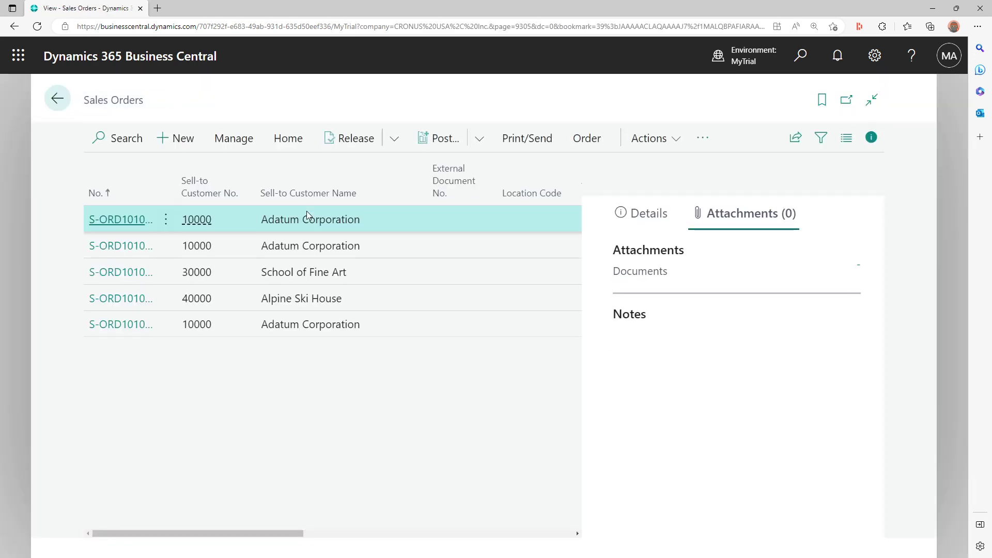
left_click(548, 148)
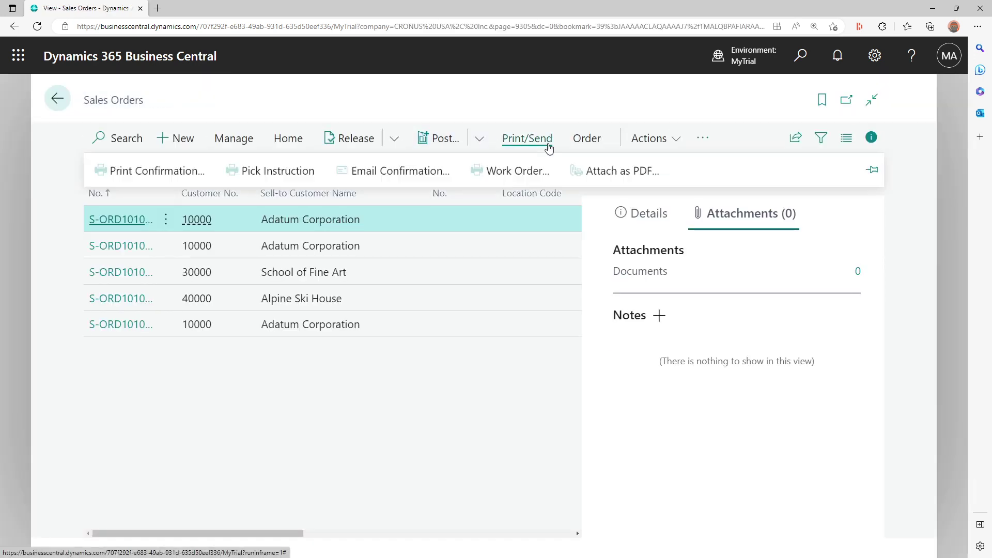
left_click(390, 168)
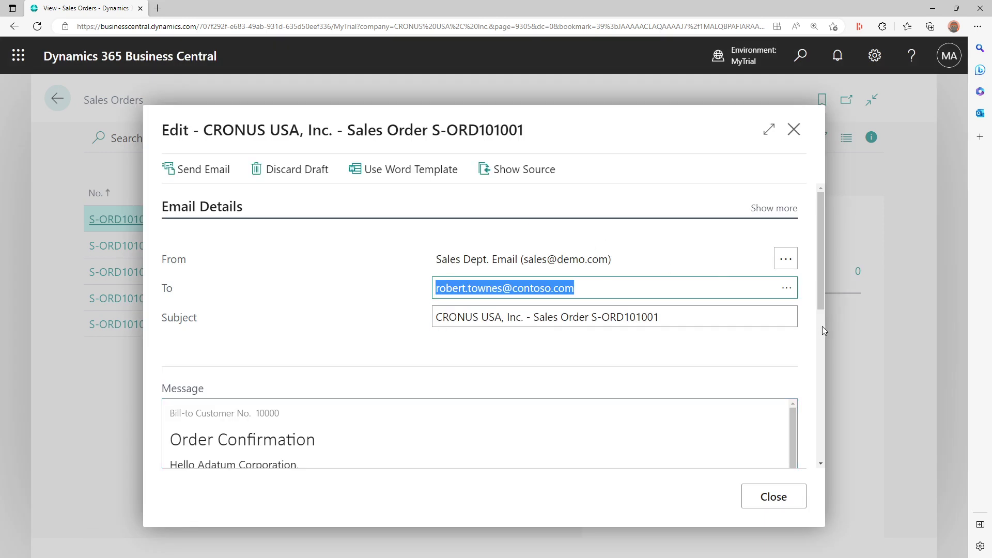
scroll(818, 339, "down", 8)
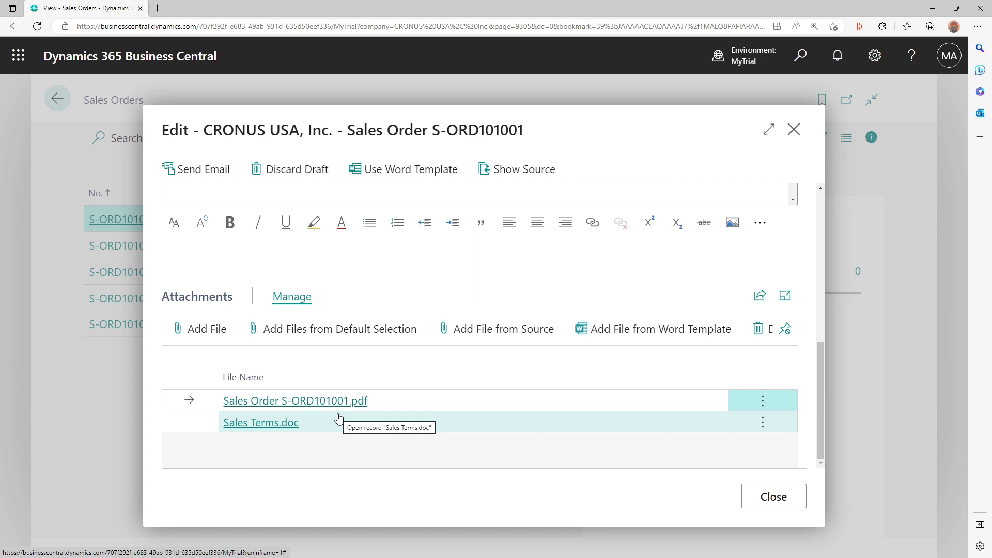
- Discard the sales order confirmation email draft and leave the Sales Orders list
left_click(278, 174)
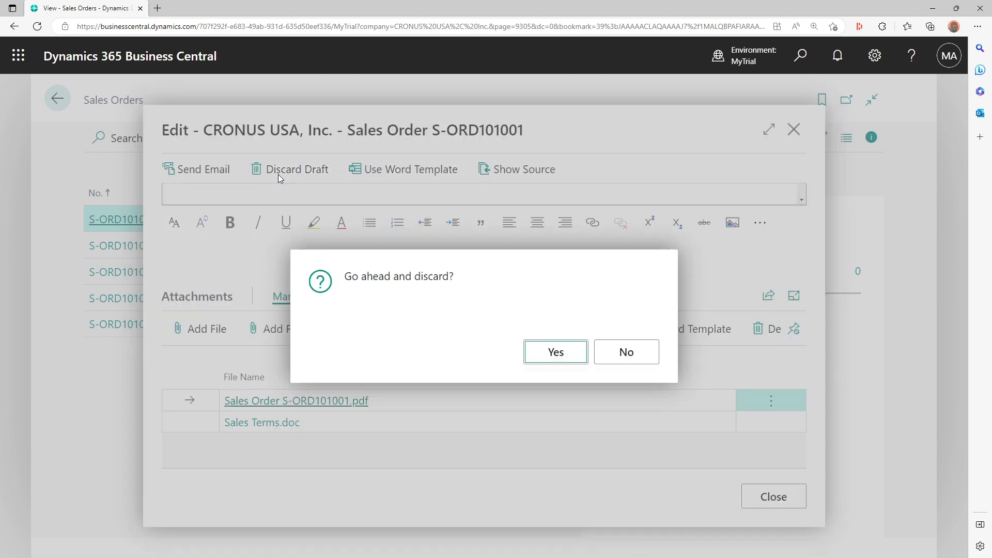
left_click(550, 350)
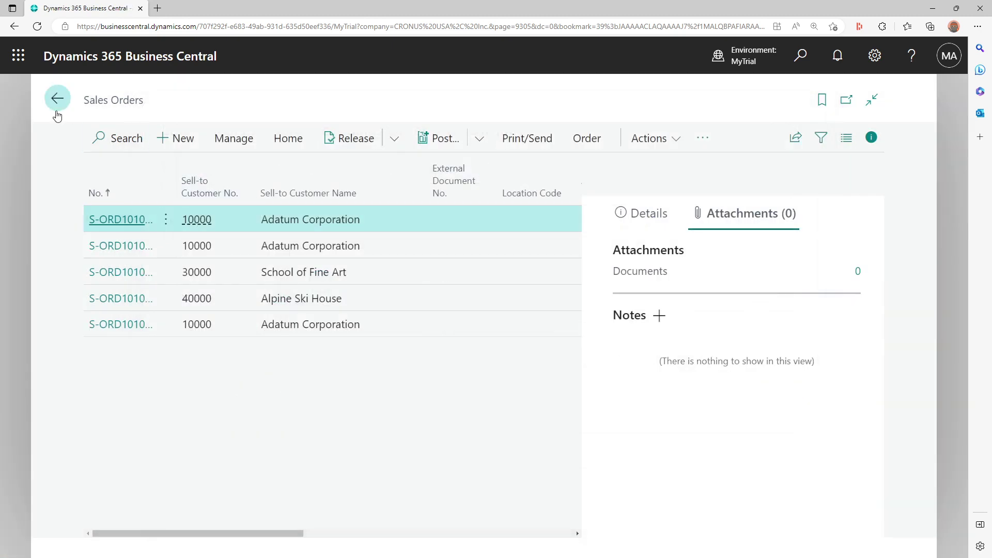
left_click(56, 112)
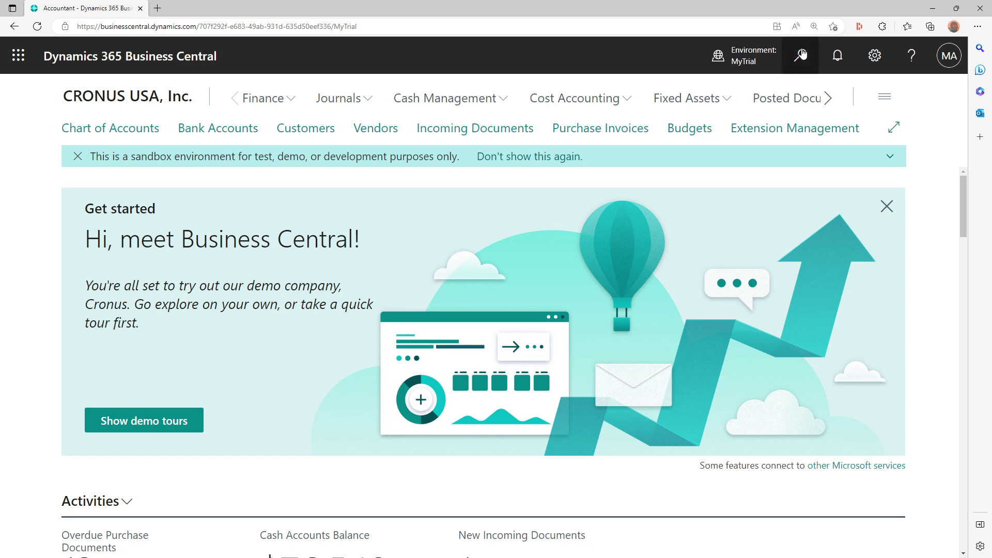
- Search for "purchase order" and open the Purchase Orders list
left_click(801, 54)
type("pu")
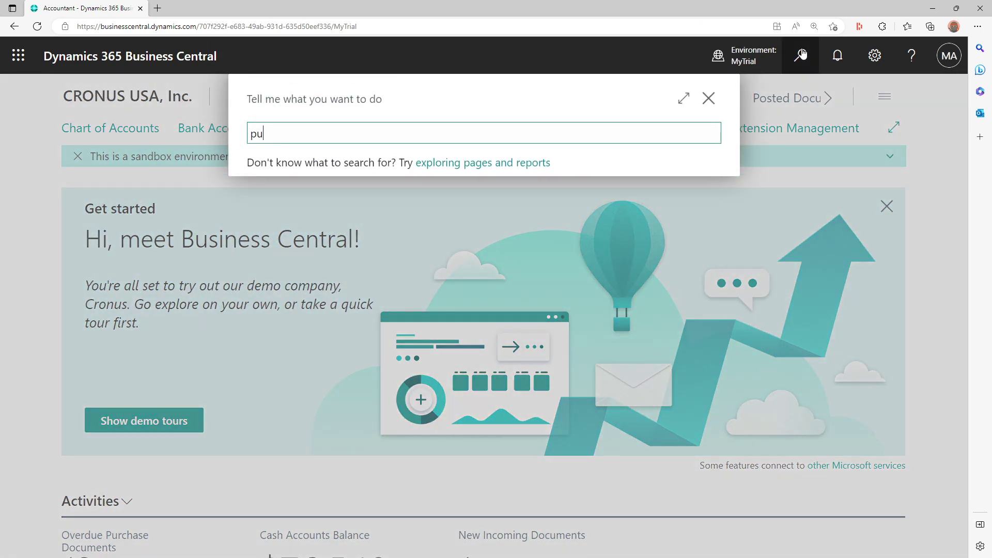
type("rchase ")
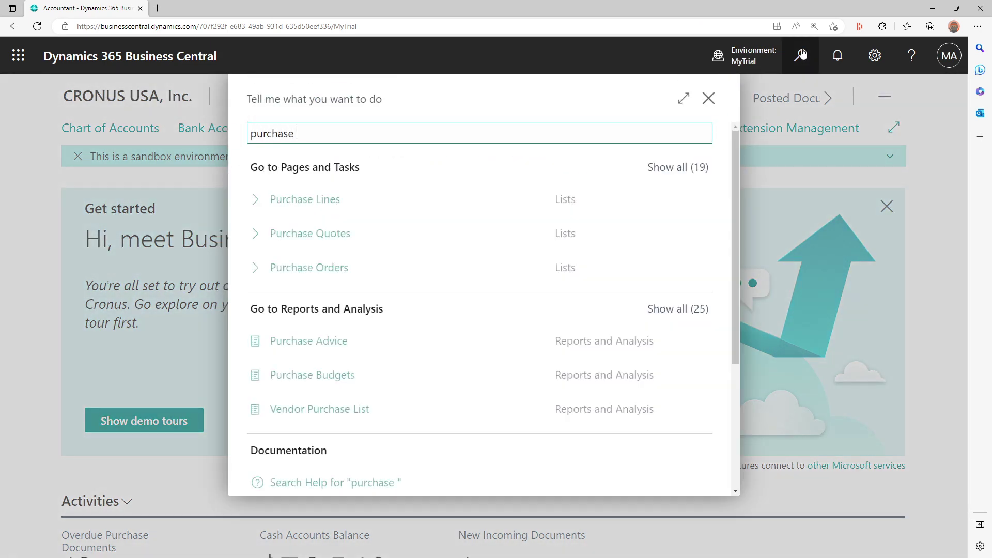
type("order")
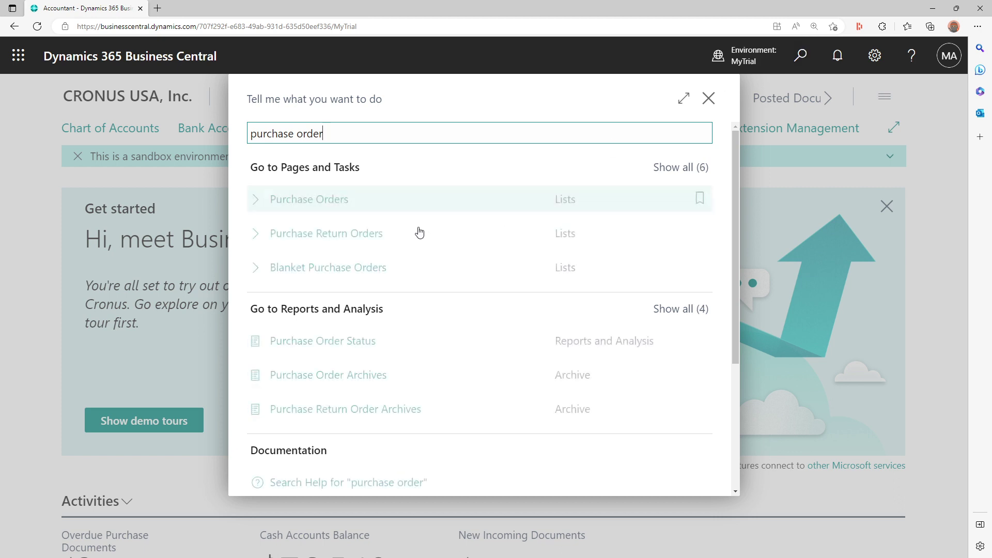
left_click(393, 211)
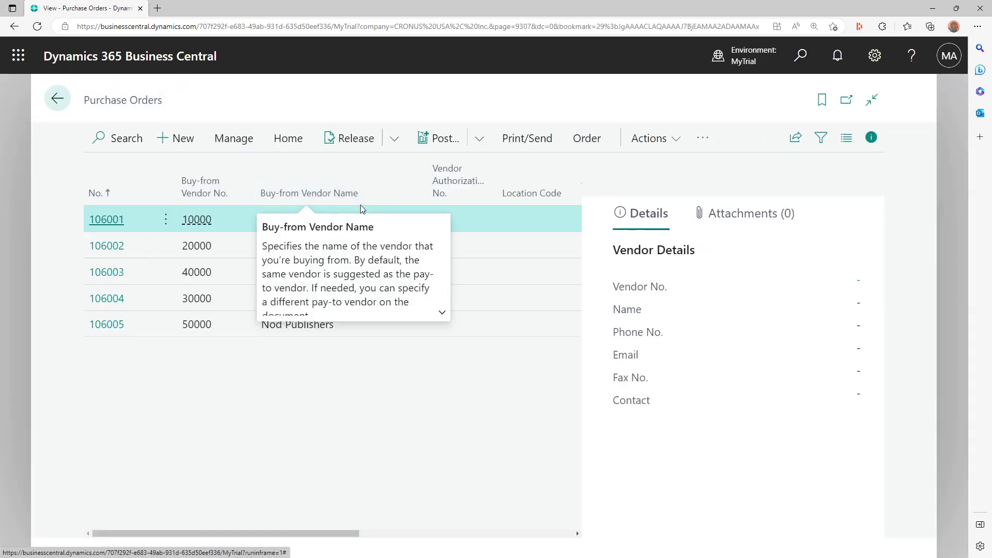
- Start sending the Fabrikam, Inc. purchase order with Email set to Yes (Prompt for Settings) to open the email draft
left_click(398, 138)
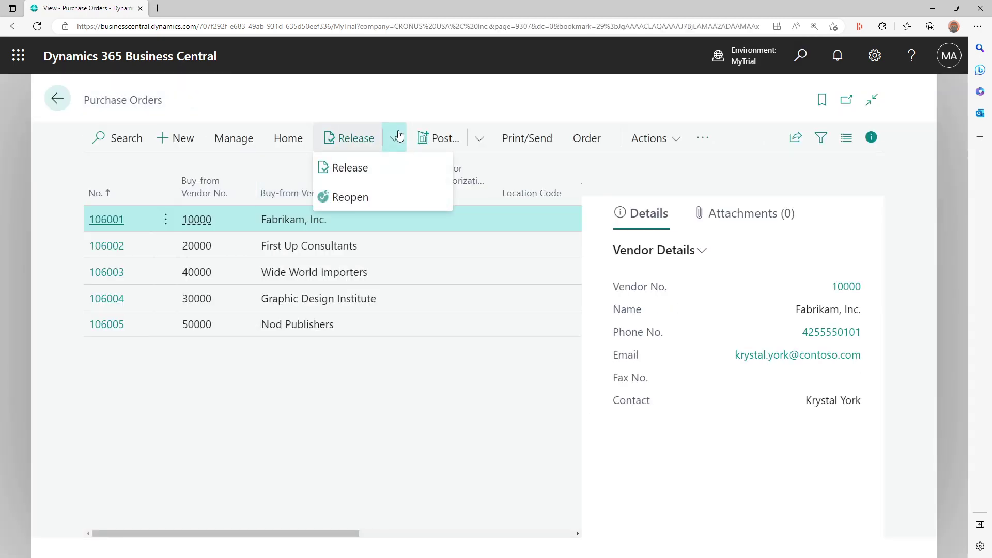
left_click(479, 139)
left_click(543, 139)
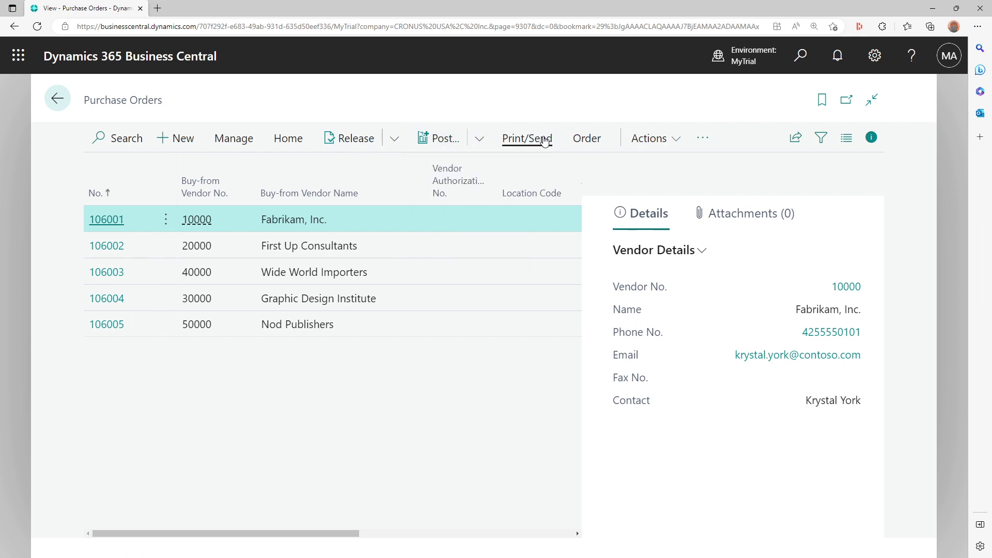
left_click(191, 164)
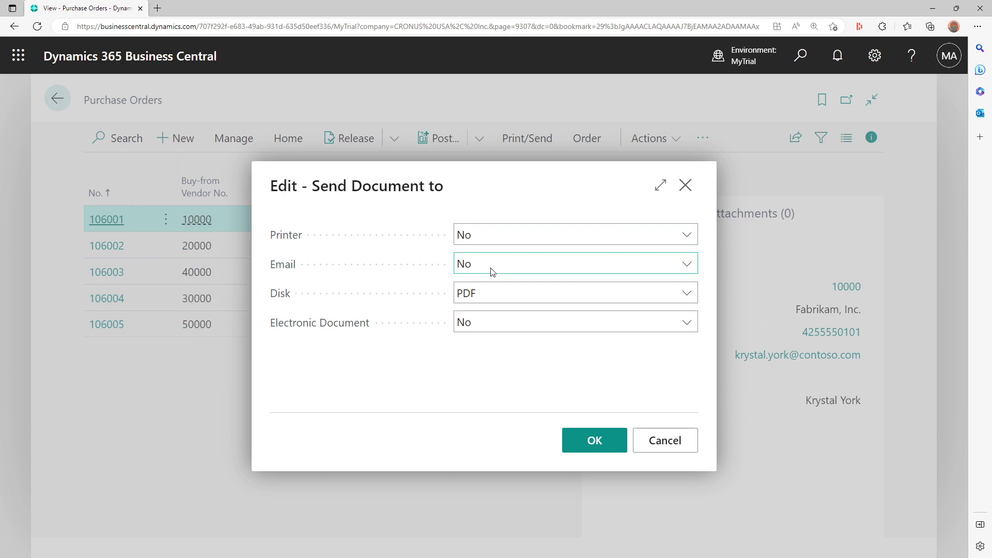
left_click(491, 268)
left_click(476, 300)
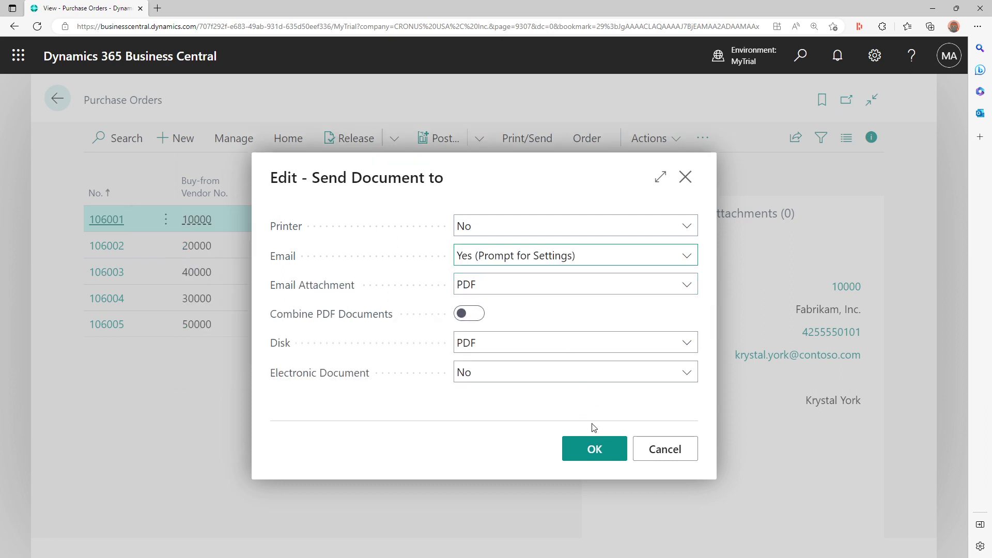
left_click(591, 453)
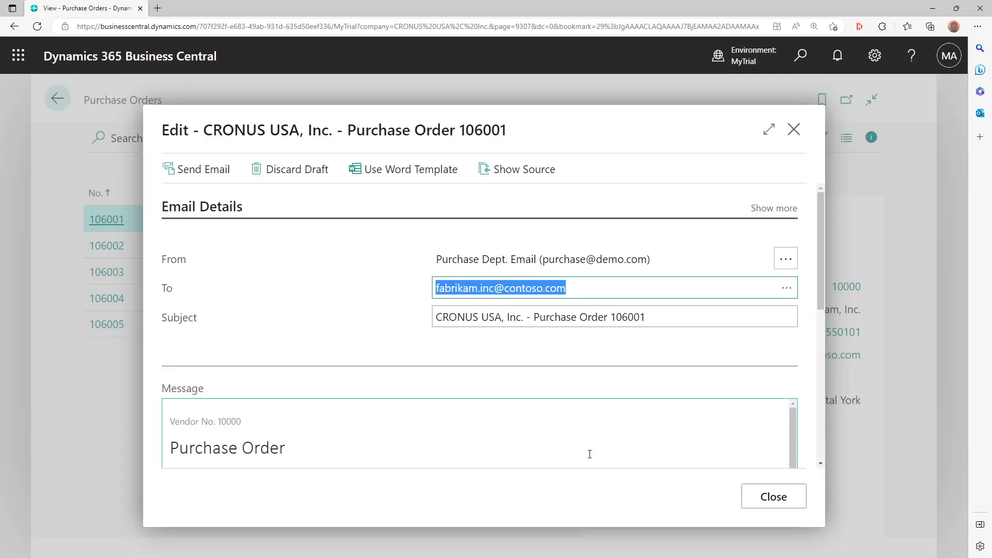
- Check the purchase order email's attachments and add New terms.jpg from the default selection of scenario files
left_click(200, 209)
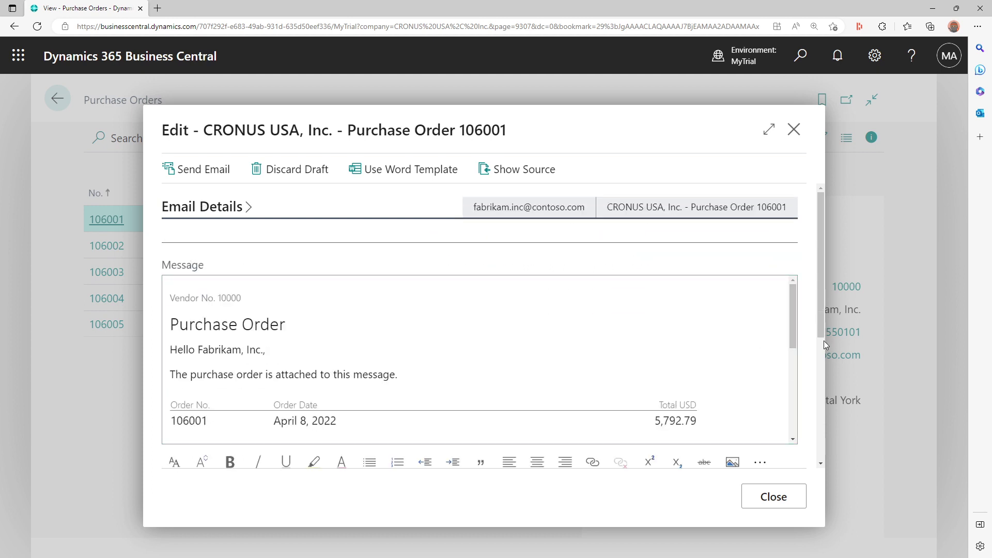
scroll(824, 340, "down", 5)
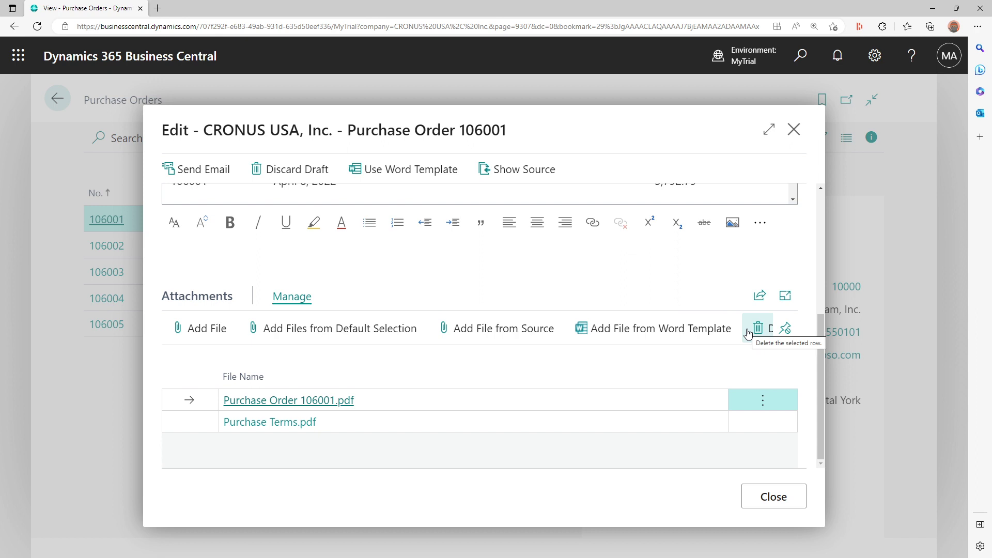
left_click(368, 339)
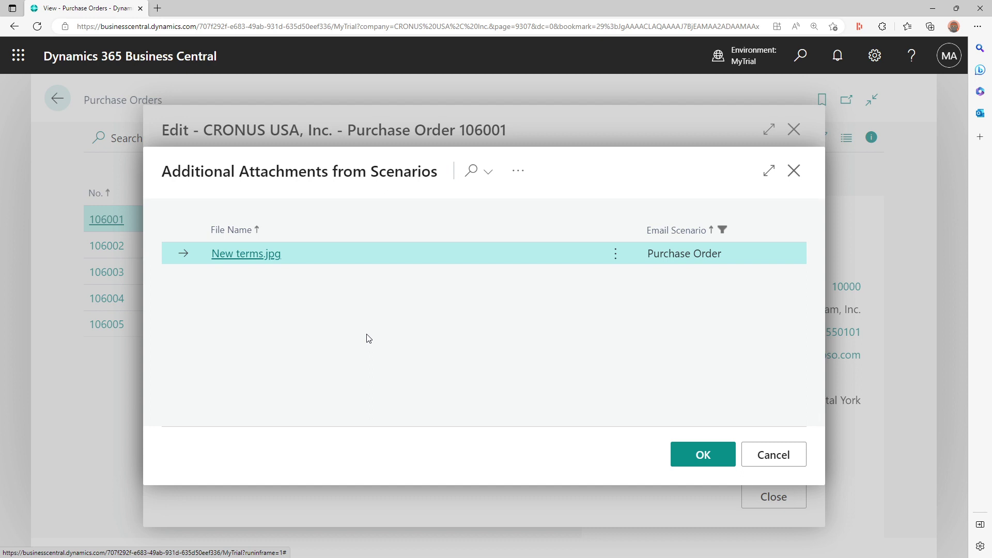
left_click(709, 459)
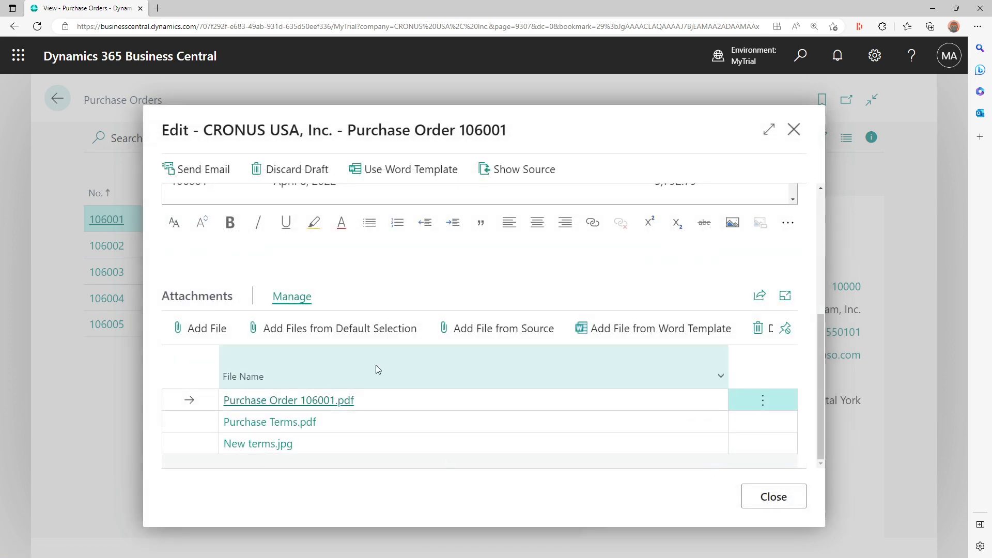
- Close the purchase order email and discard it instead of keeping it as a draft
left_click(793, 129)
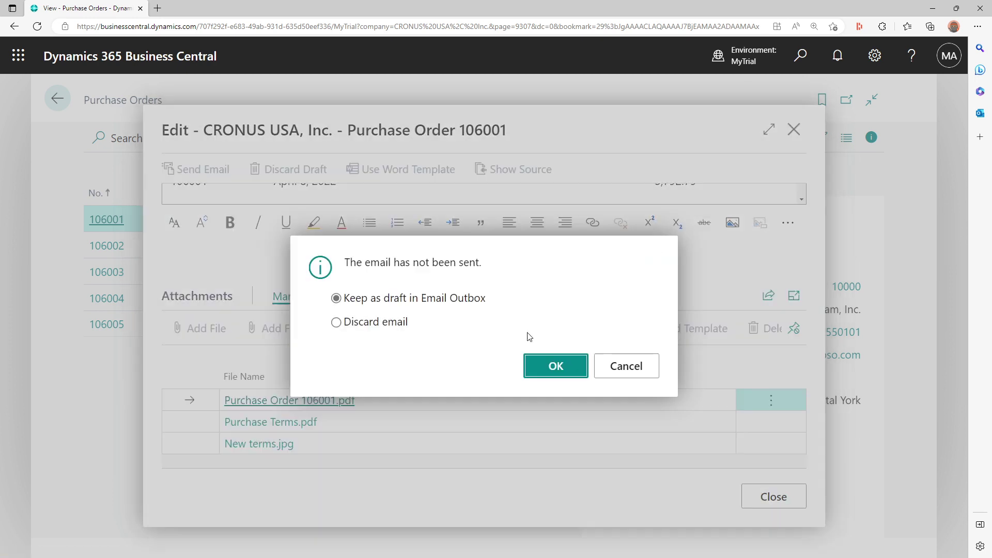
left_click(380, 322)
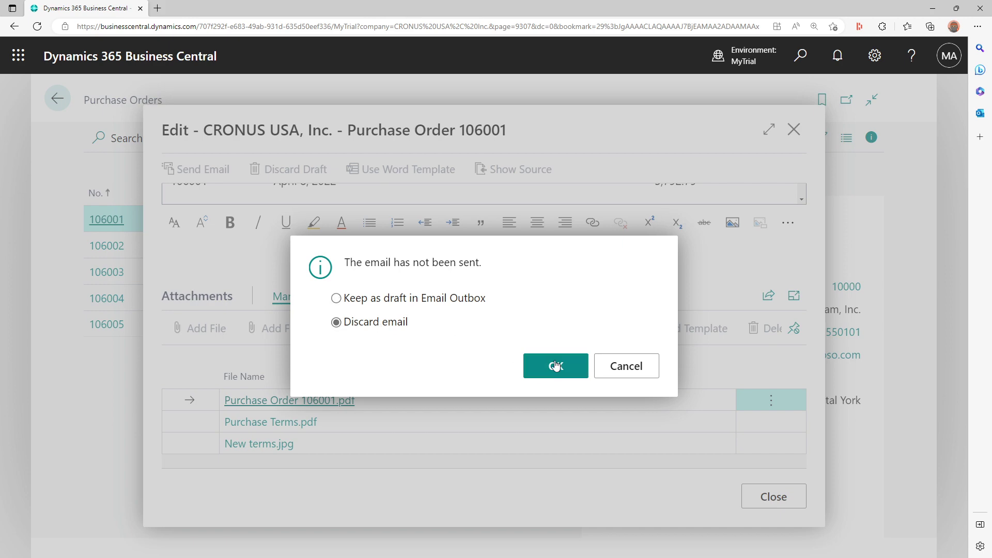
key("Return")
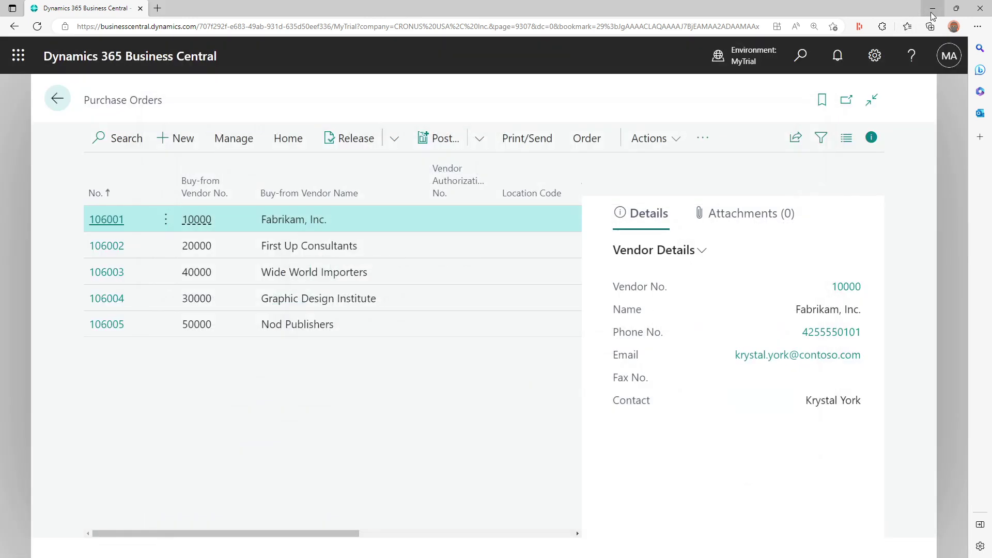